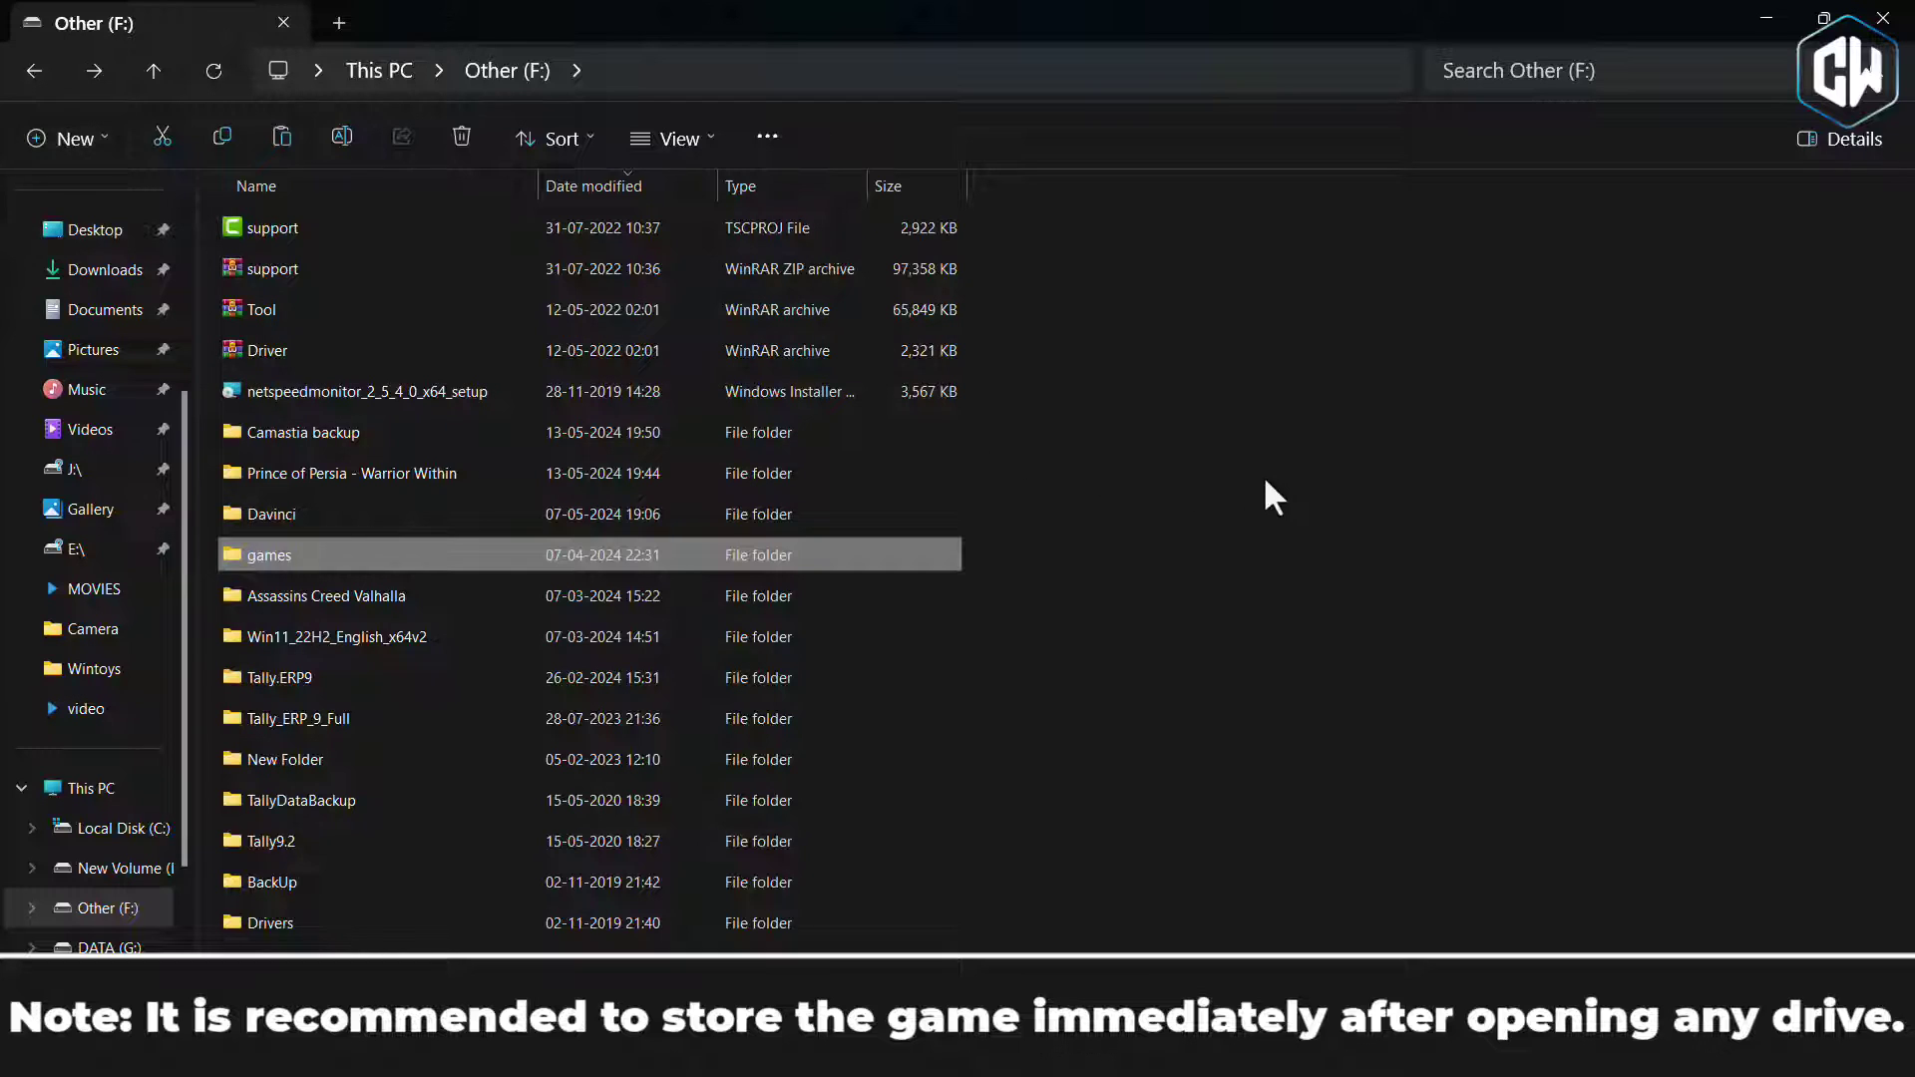
# Paste the Prince of Persia - The Lost Crown [FitGirl Repack] folder into the root of drive F: and open it.
pyautogui.click(1306, 654)
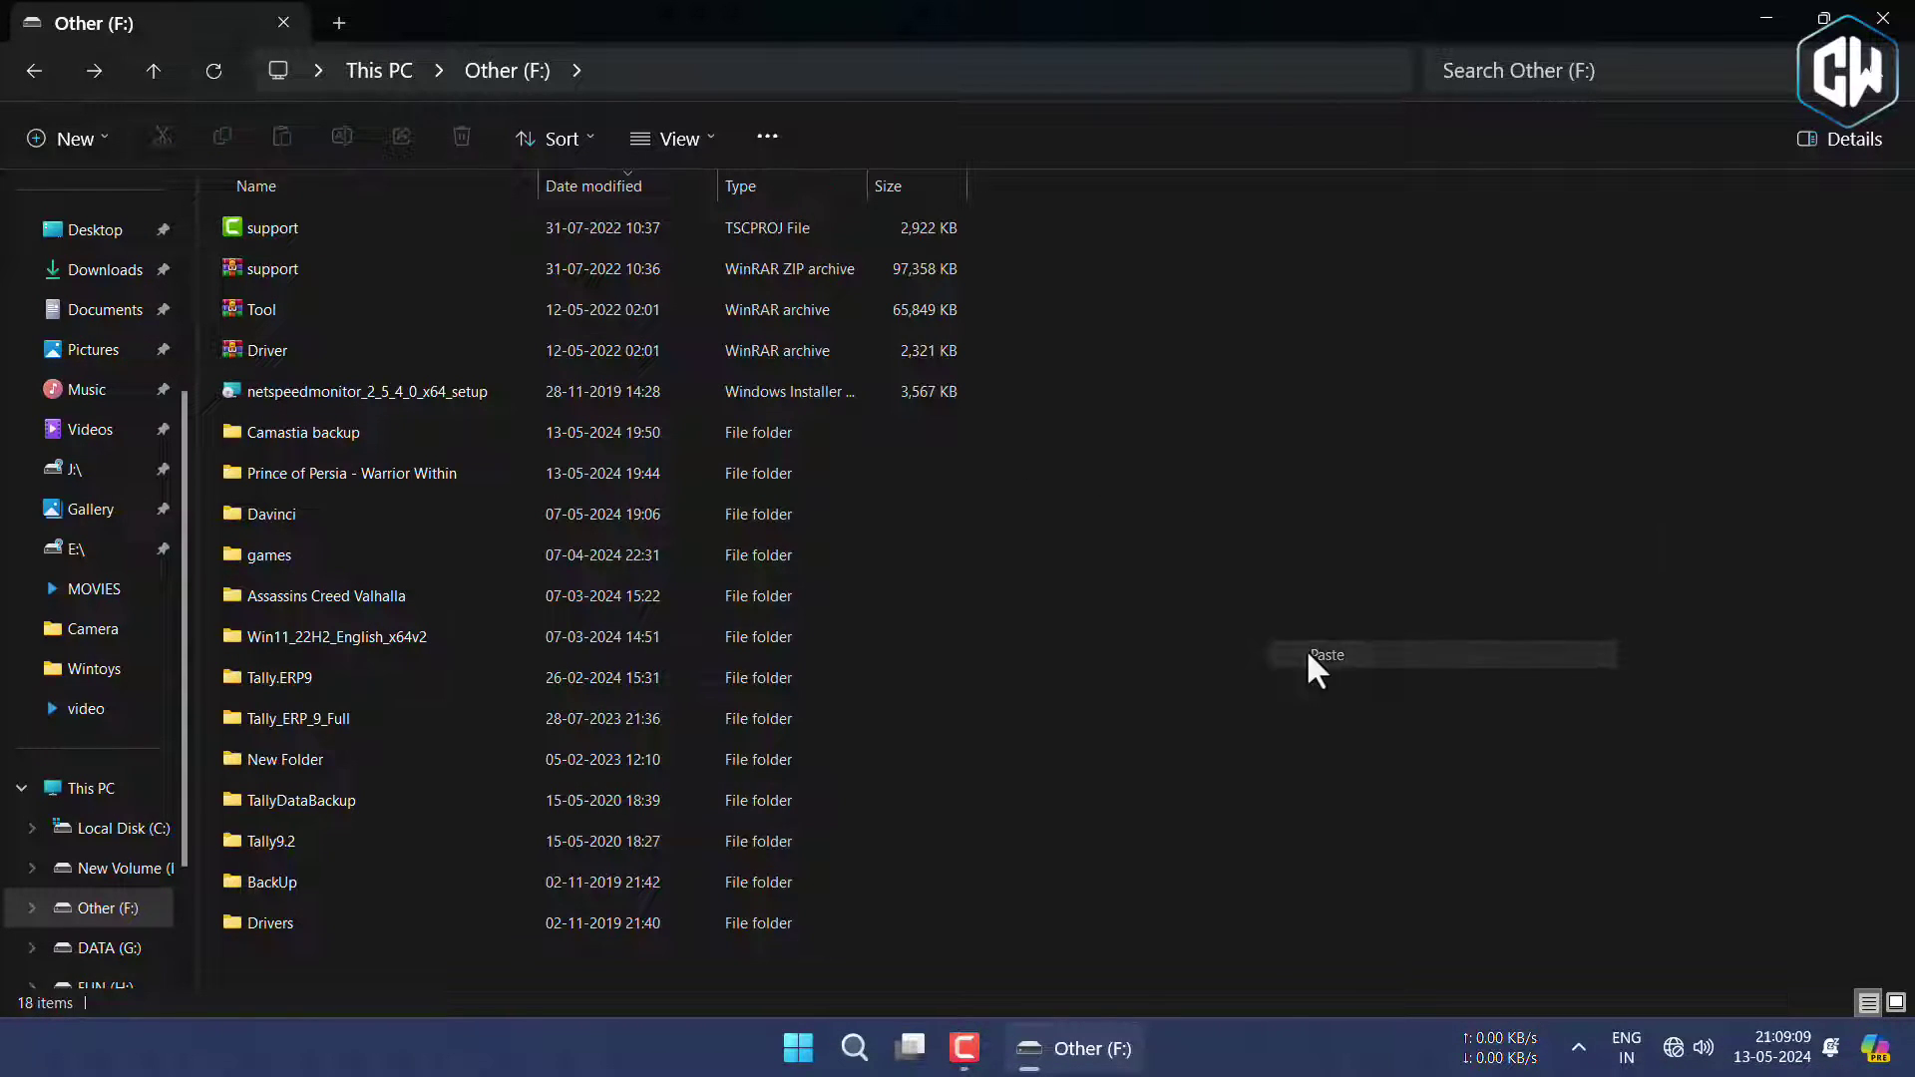
pyautogui.click(1306, 648)
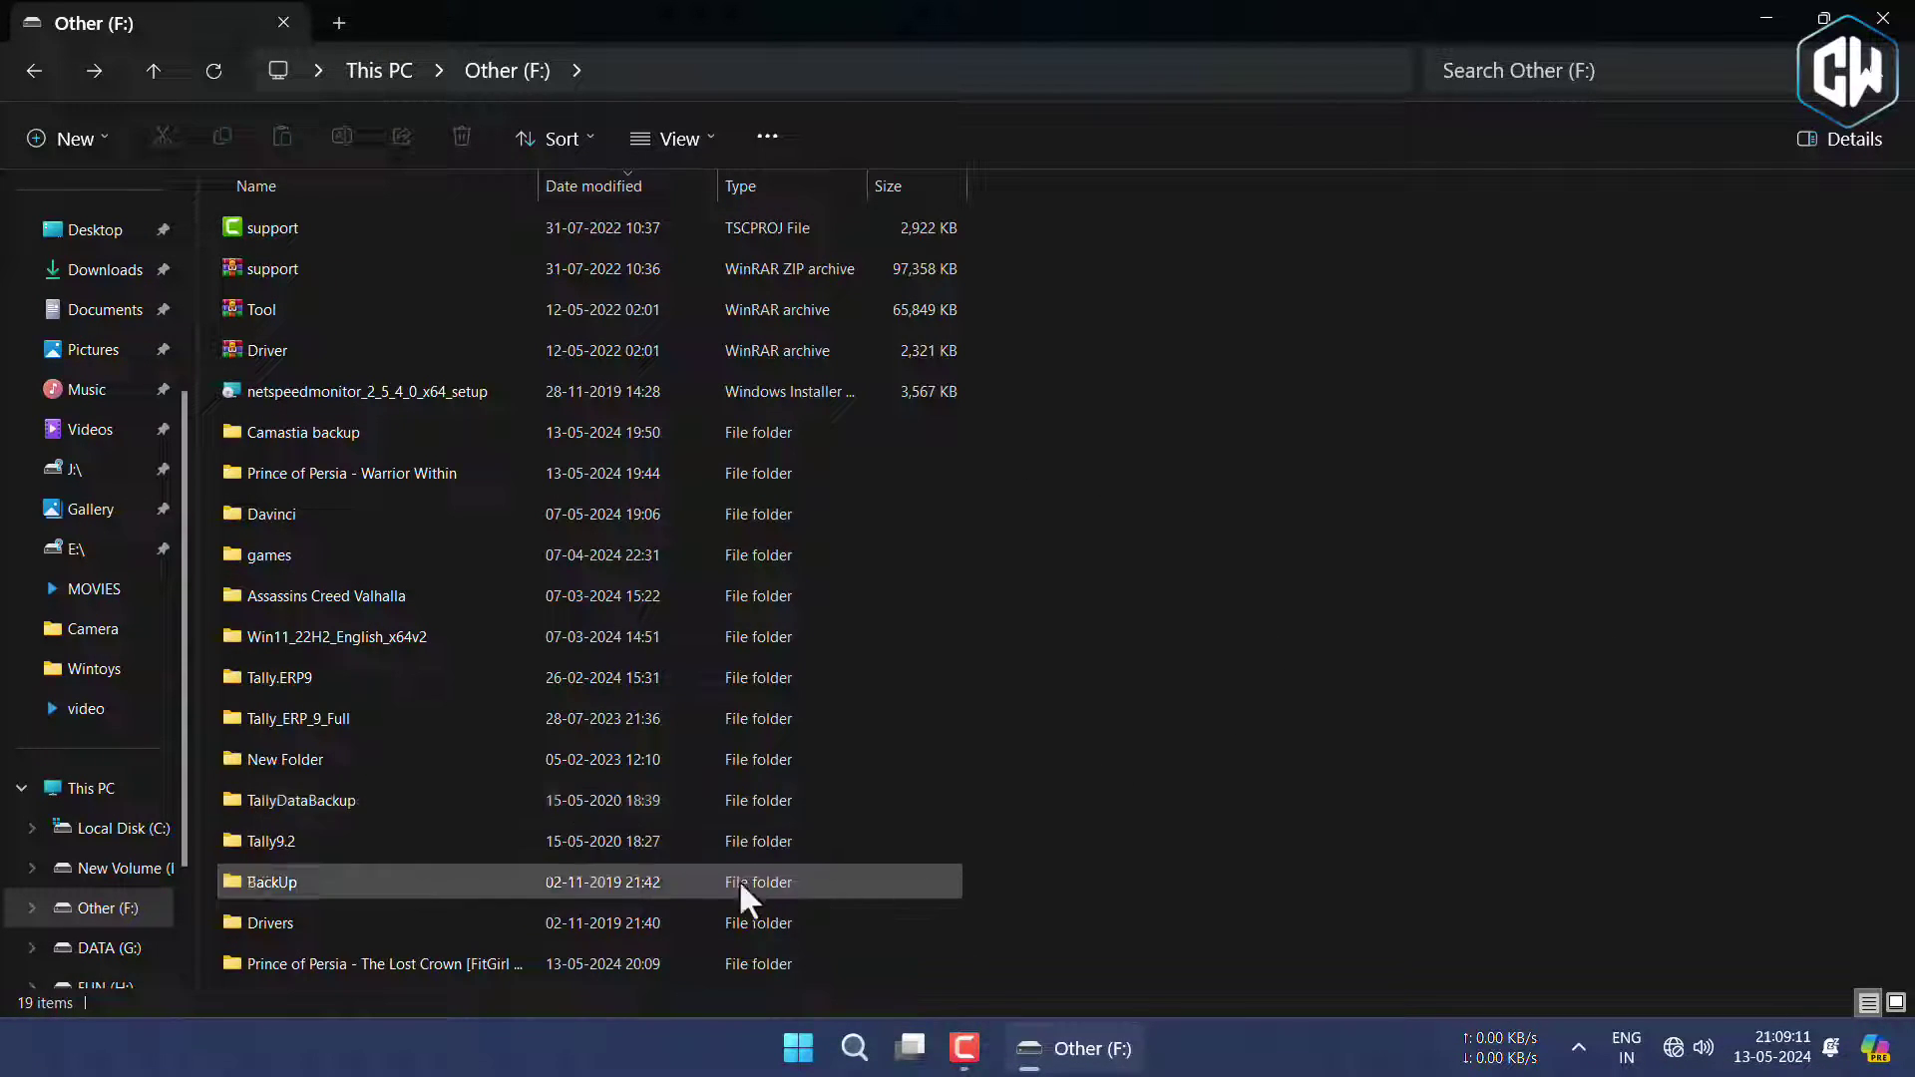
pyautogui.doubleClick(521, 959)
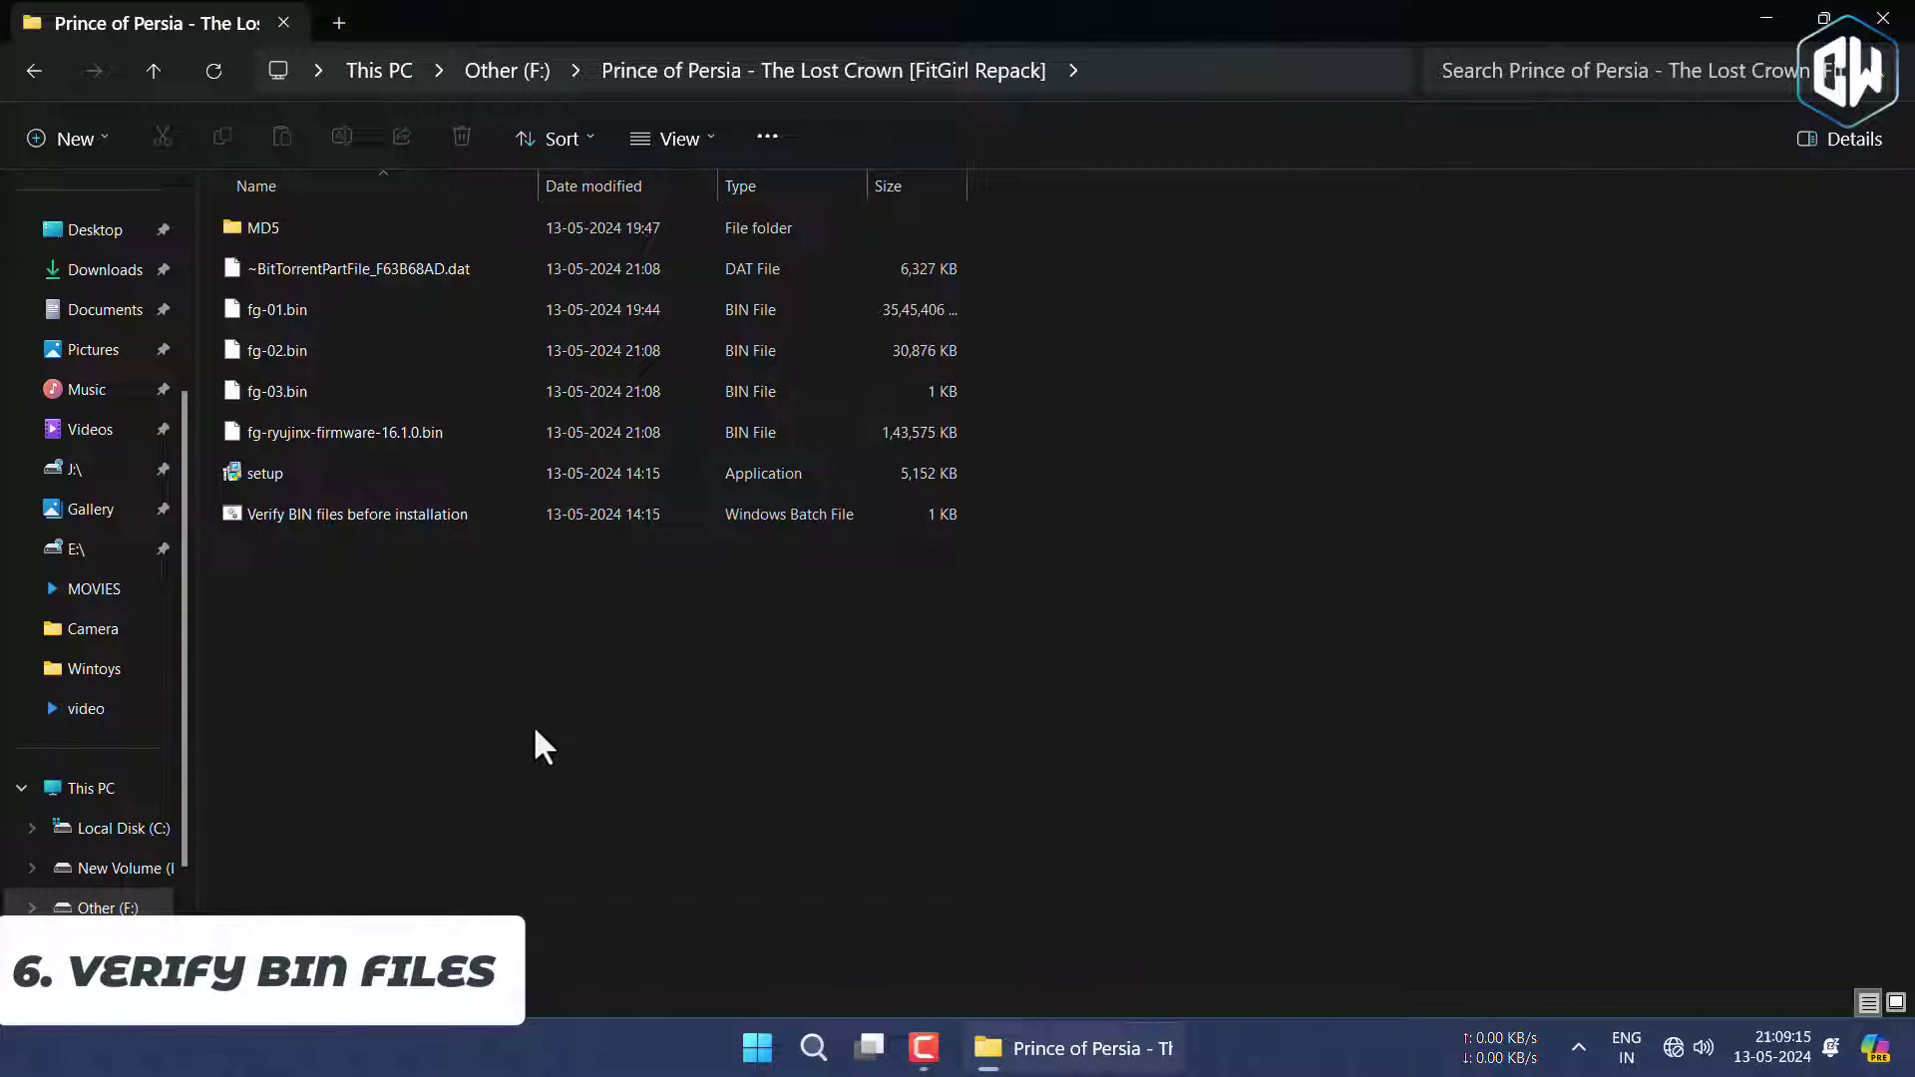
# Run the "Verify BIN files before installation" batch file and close its results once the check finishes.
pyautogui.doubleClick(362, 512)
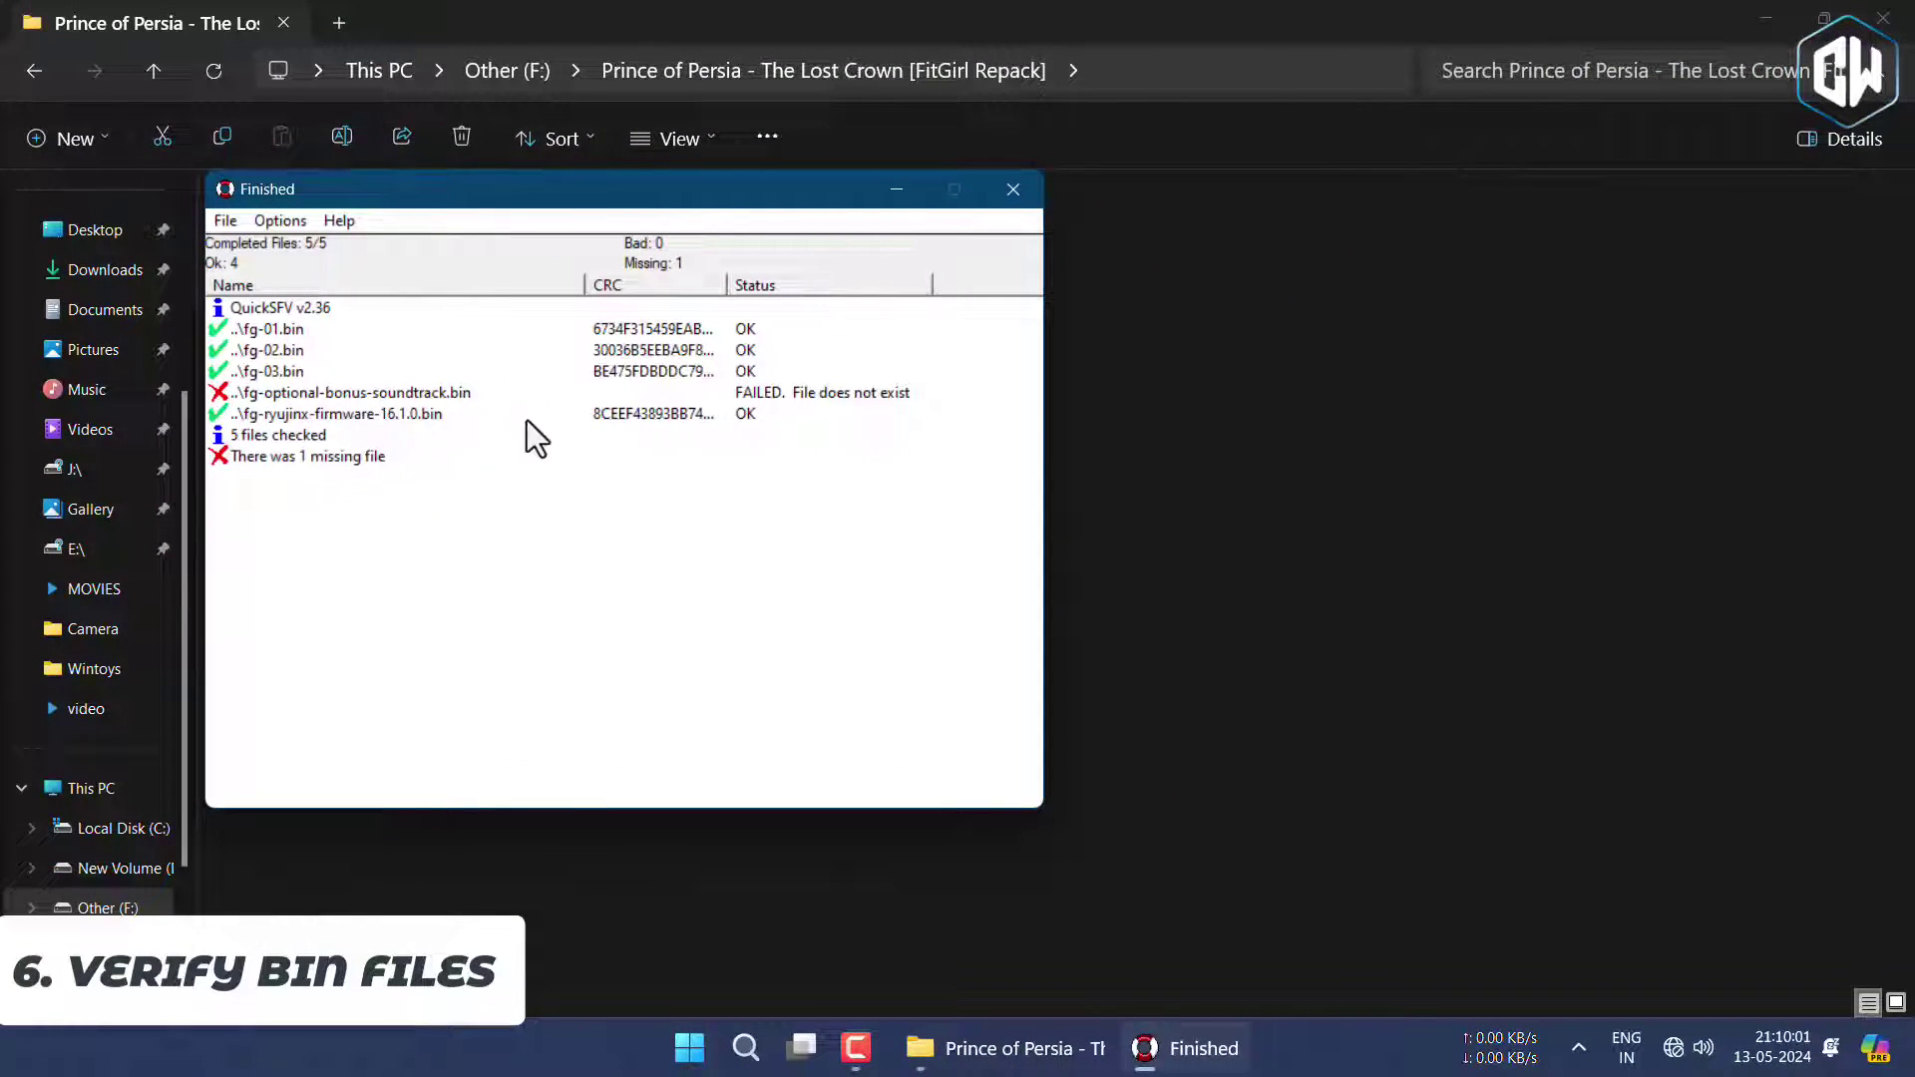
pyautogui.click(1012, 189)
pyautogui.click(987, 588)
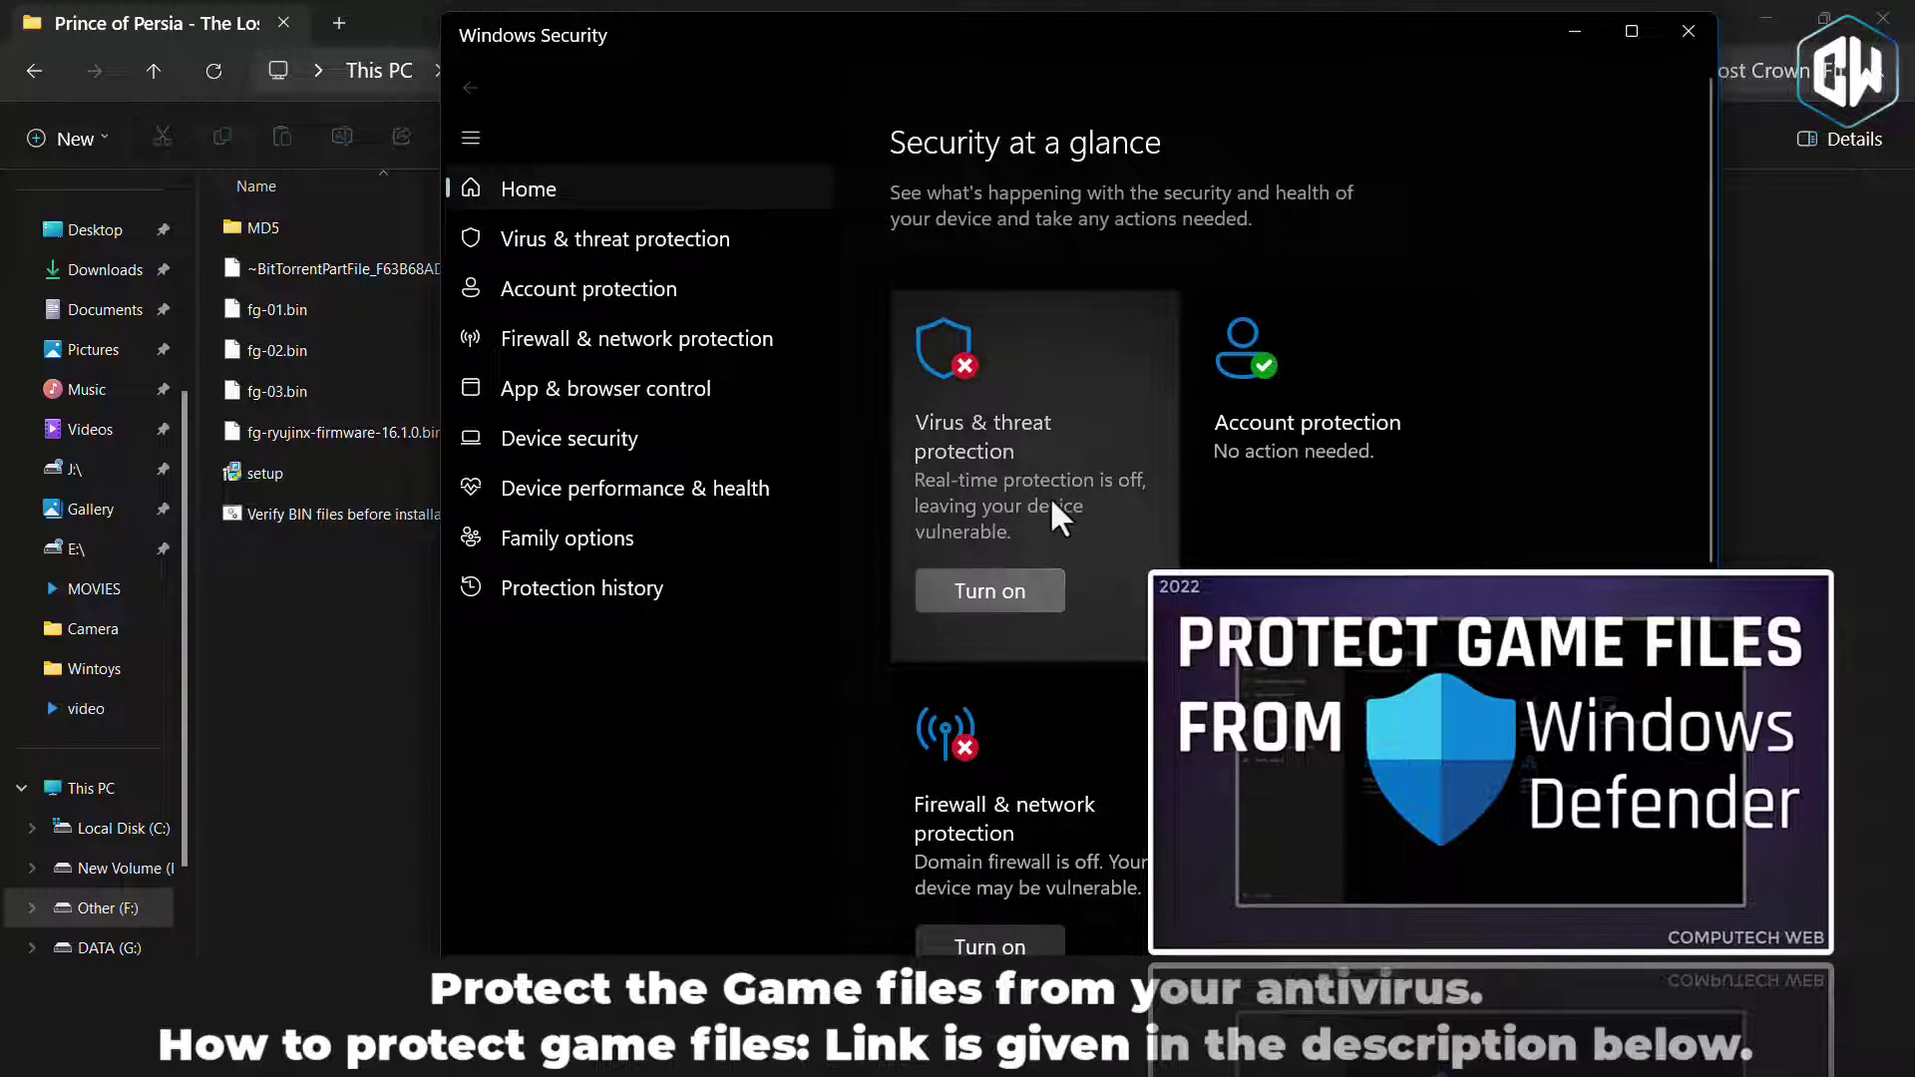
# In Windows Security, open the exclusions list from the virus & threat protection settings.
pyautogui.click(1050, 499)
pyautogui.scroll(-6, 1052, 539)
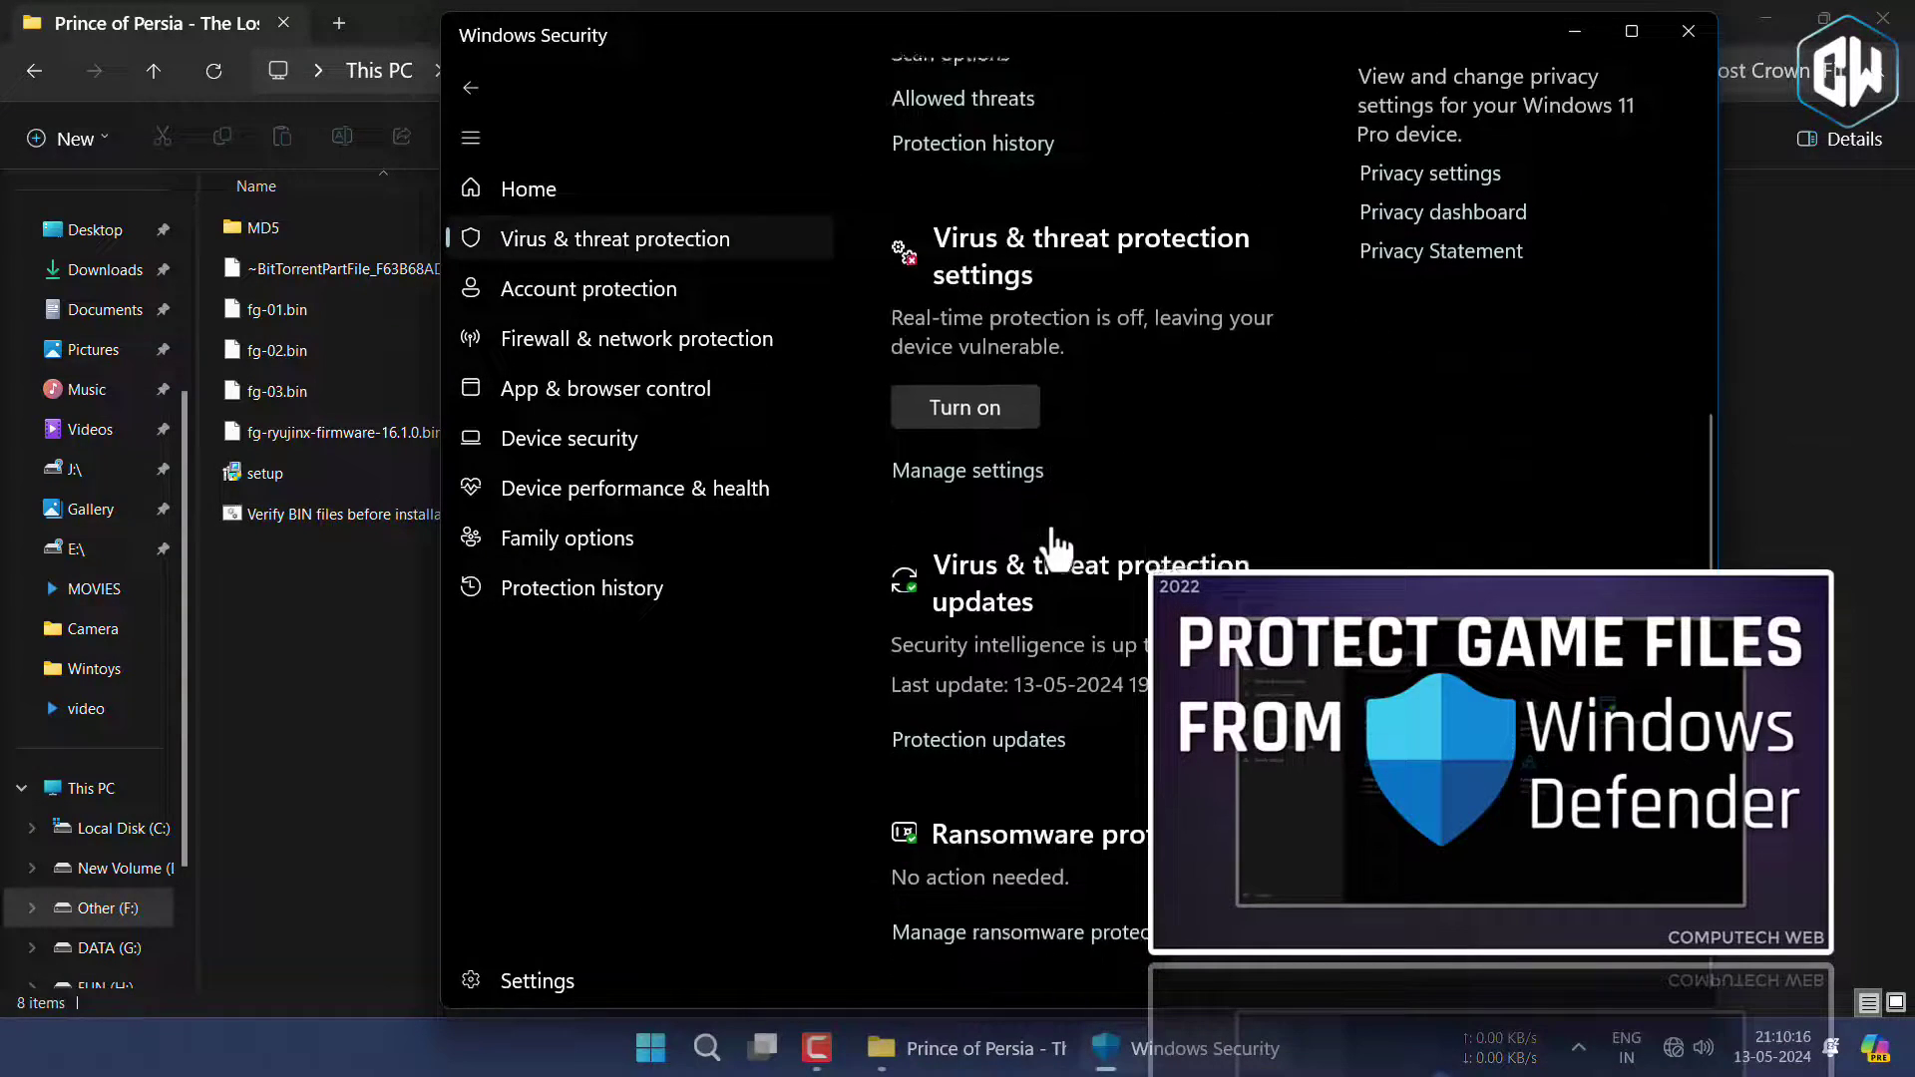
pyautogui.click(997, 475)
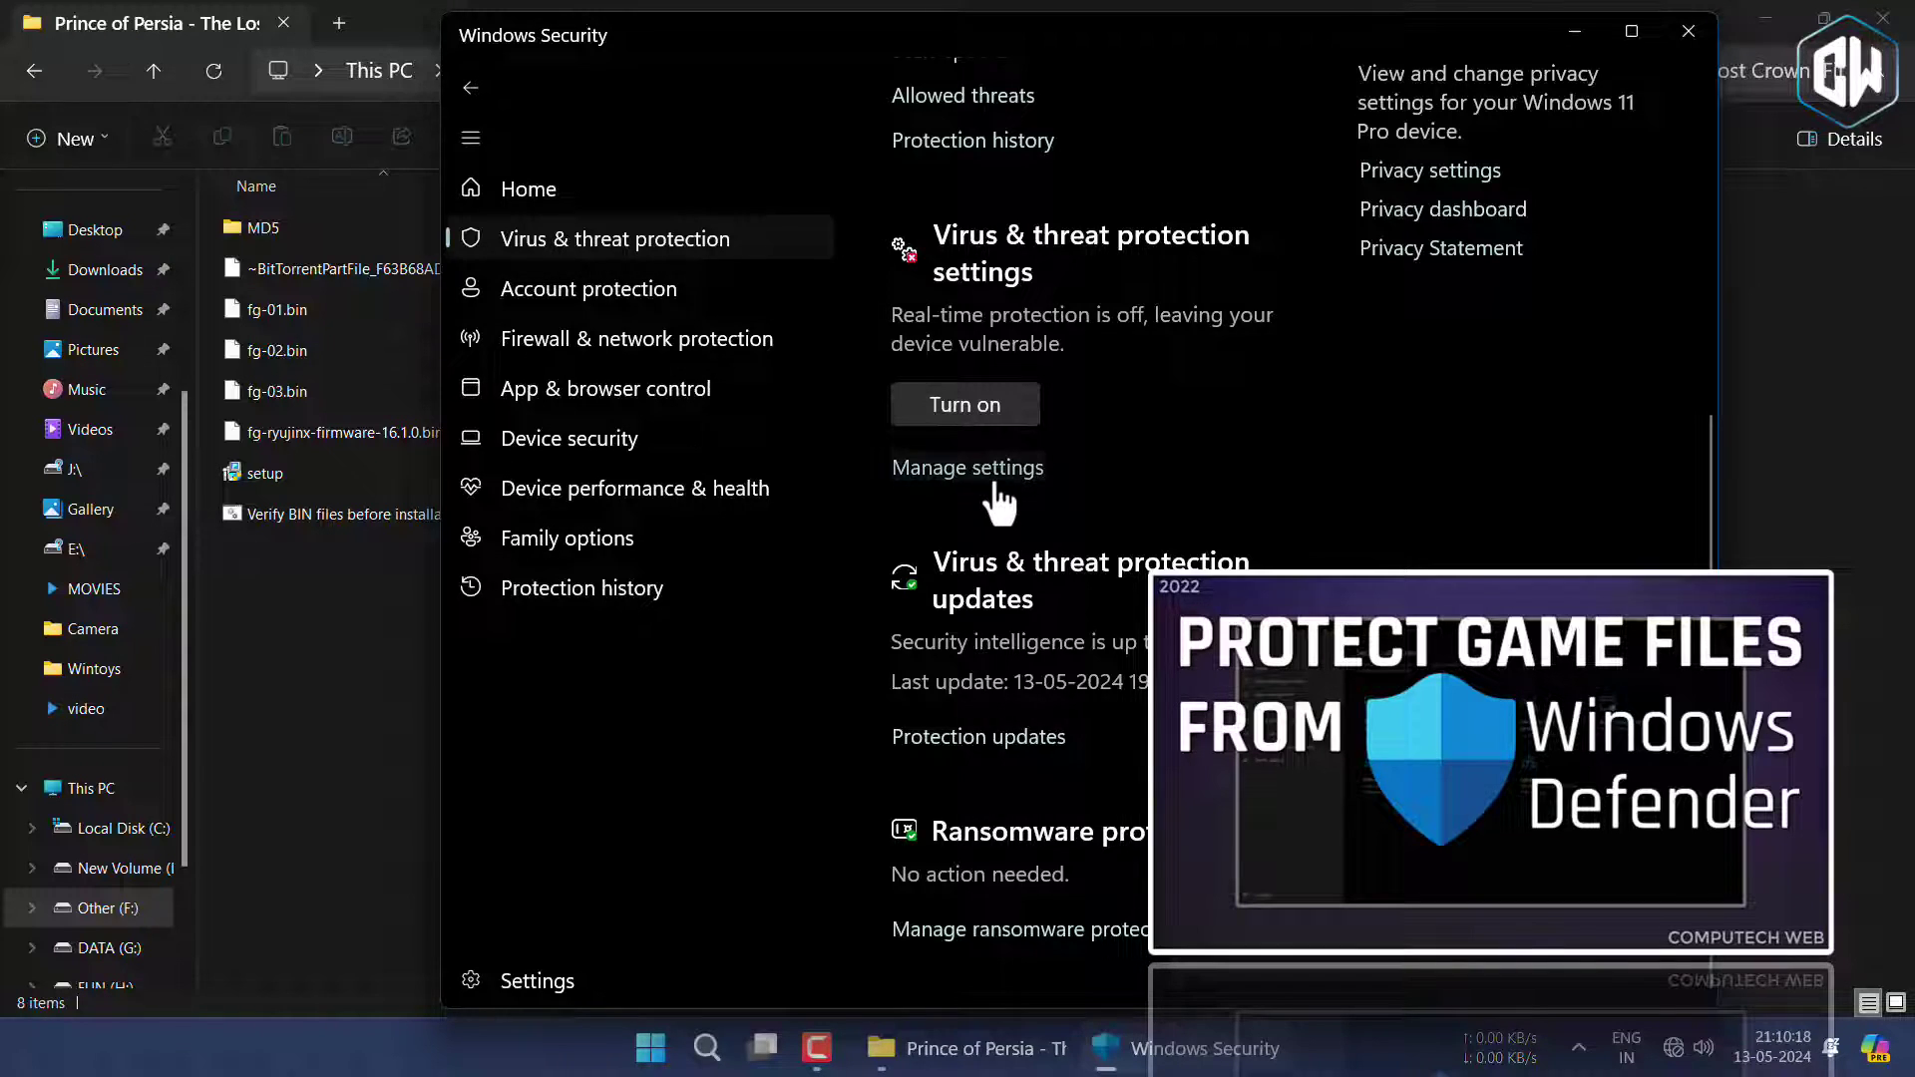
pyautogui.scroll(-10, 998, 489)
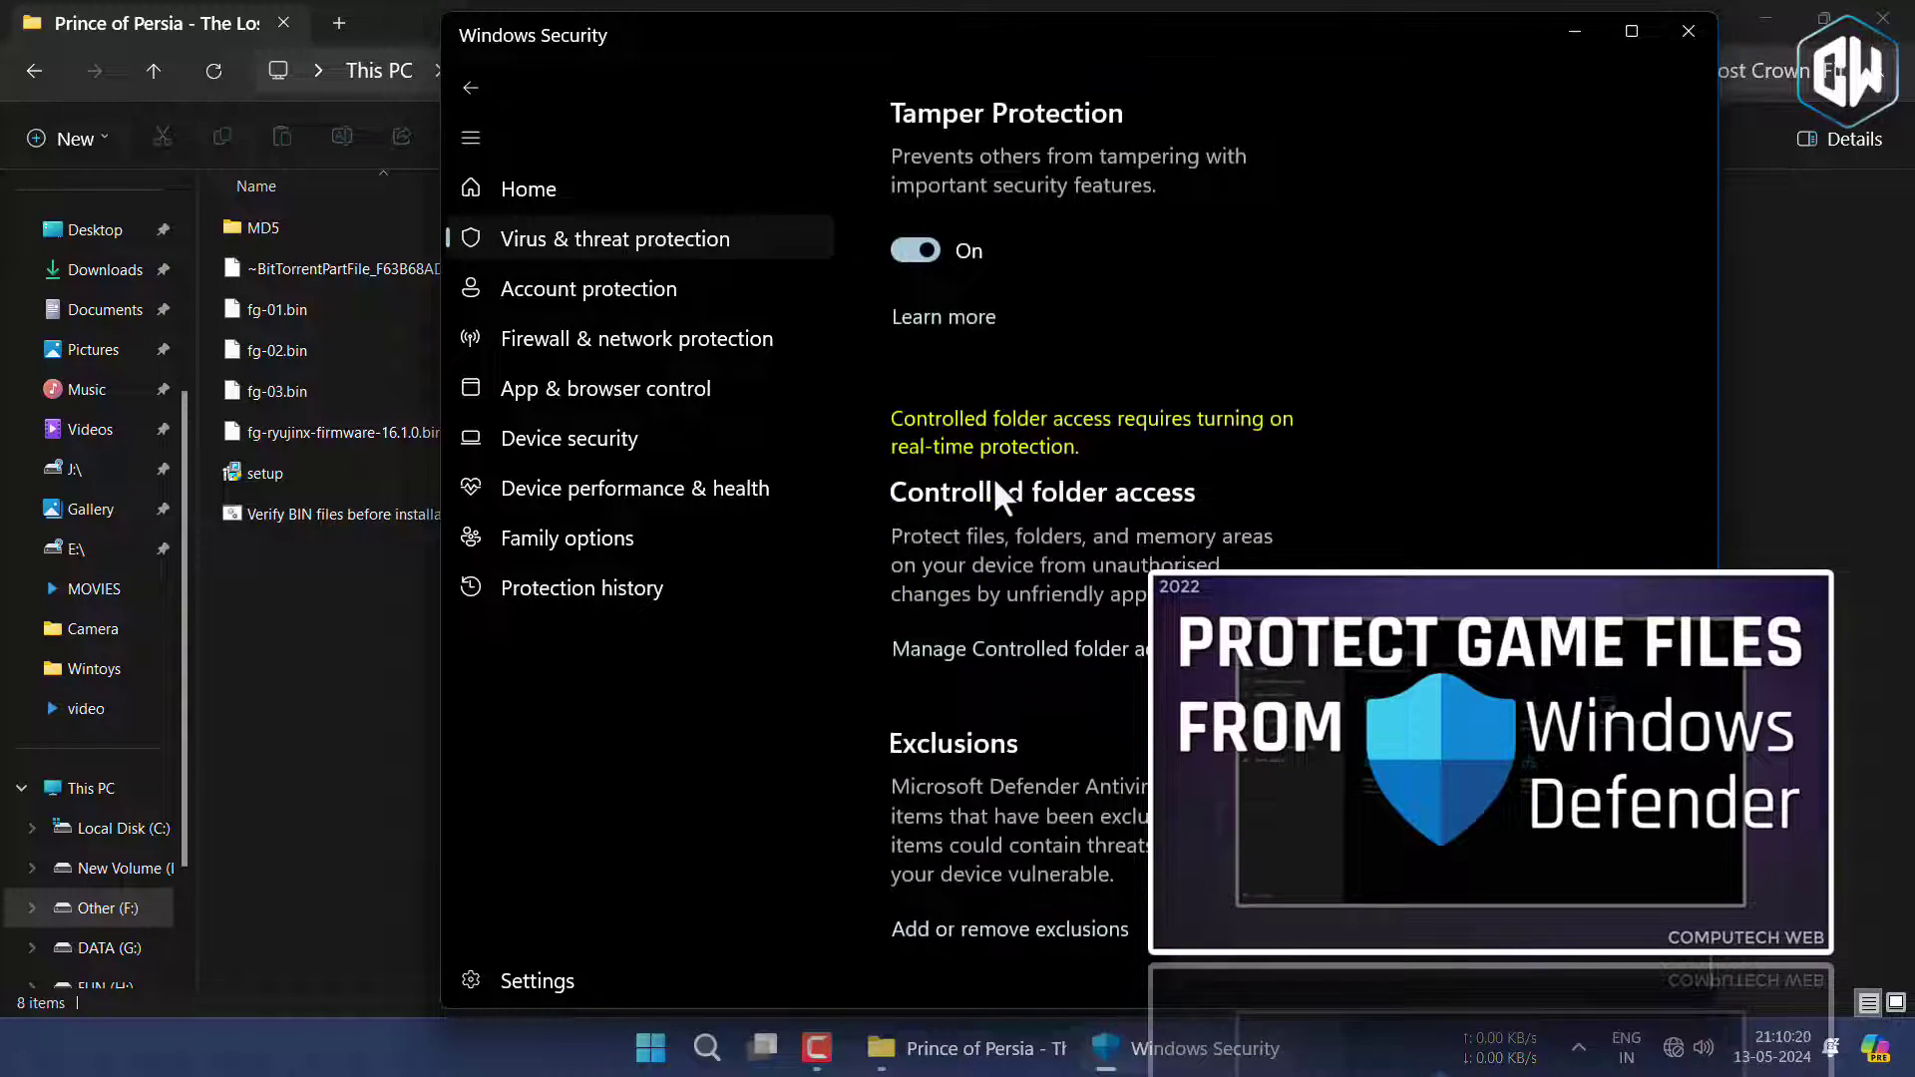
pyautogui.click(1014, 929)
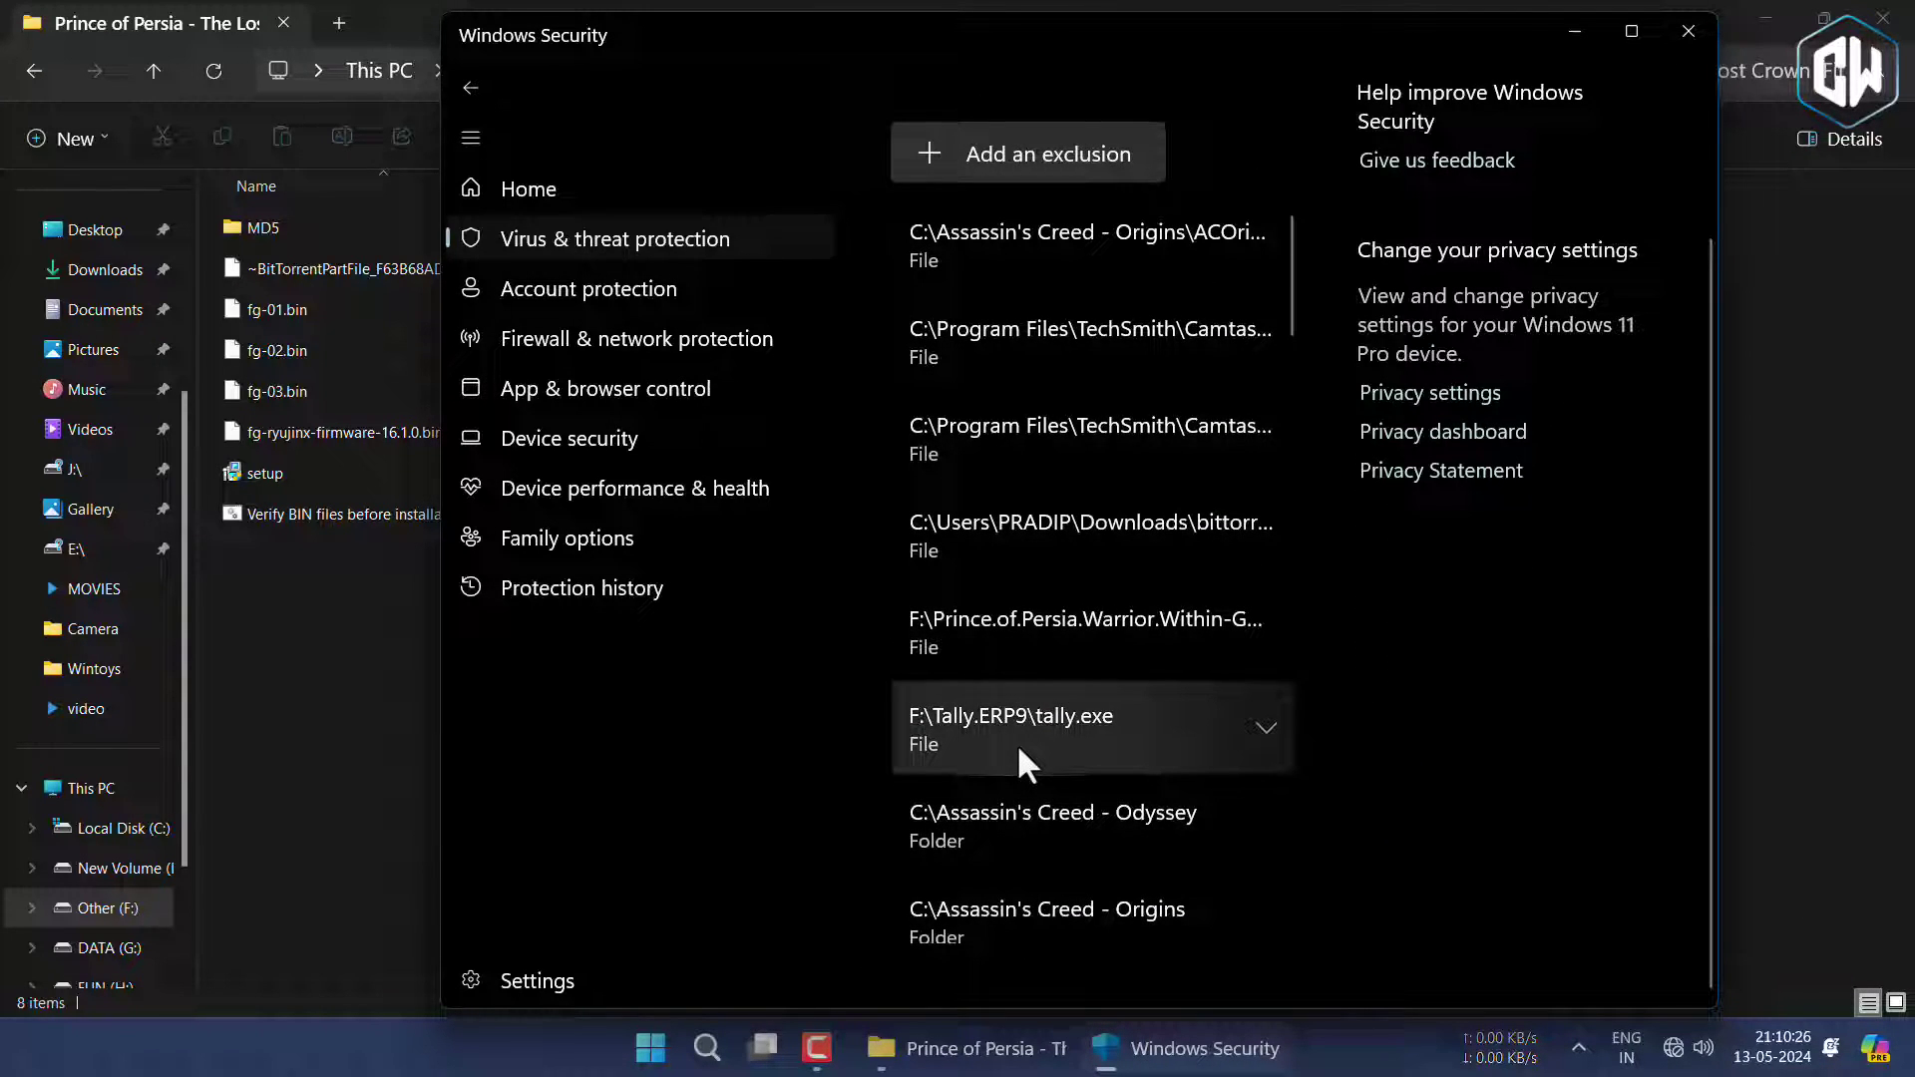
# Add the F: drive folder Prince of Persia - The Lost Crown [FitGirl Repack] as a folder exclusion.
pyautogui.click(966, 160)
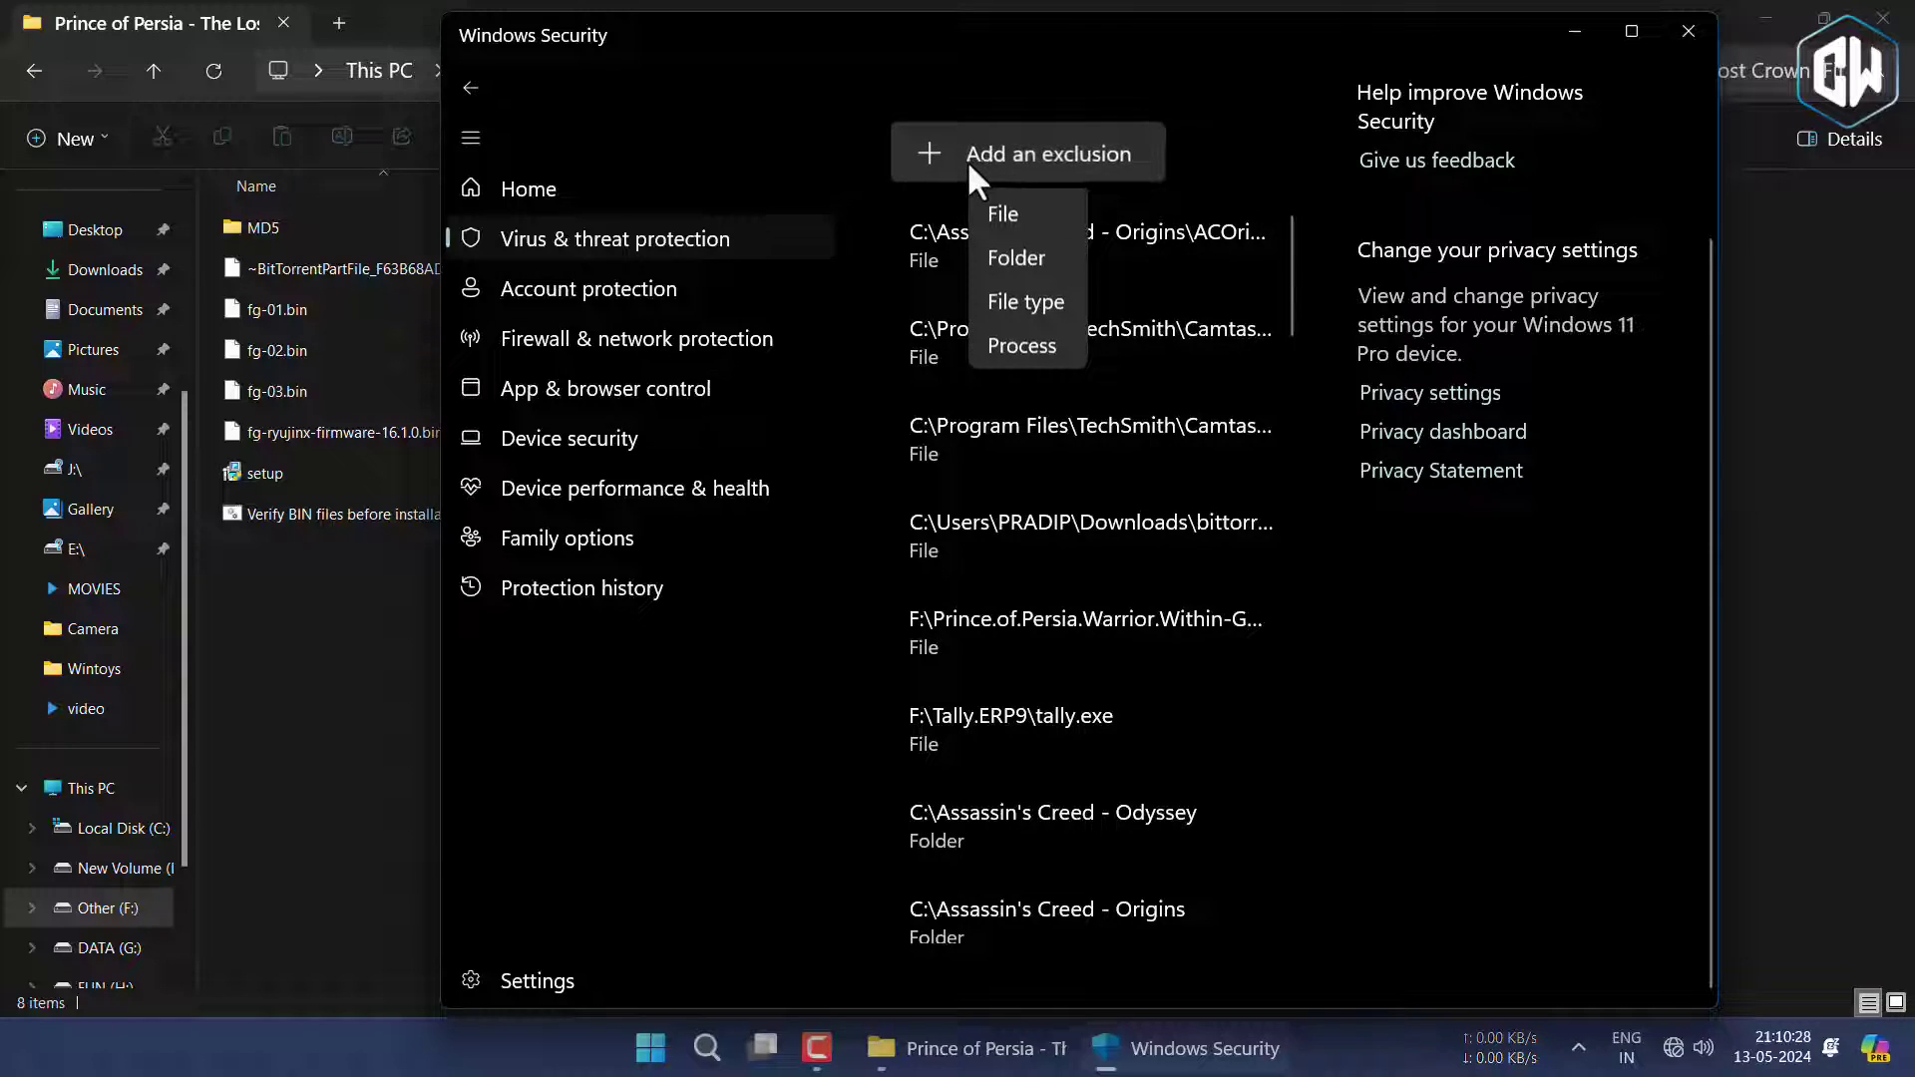
pyautogui.click(995, 255)
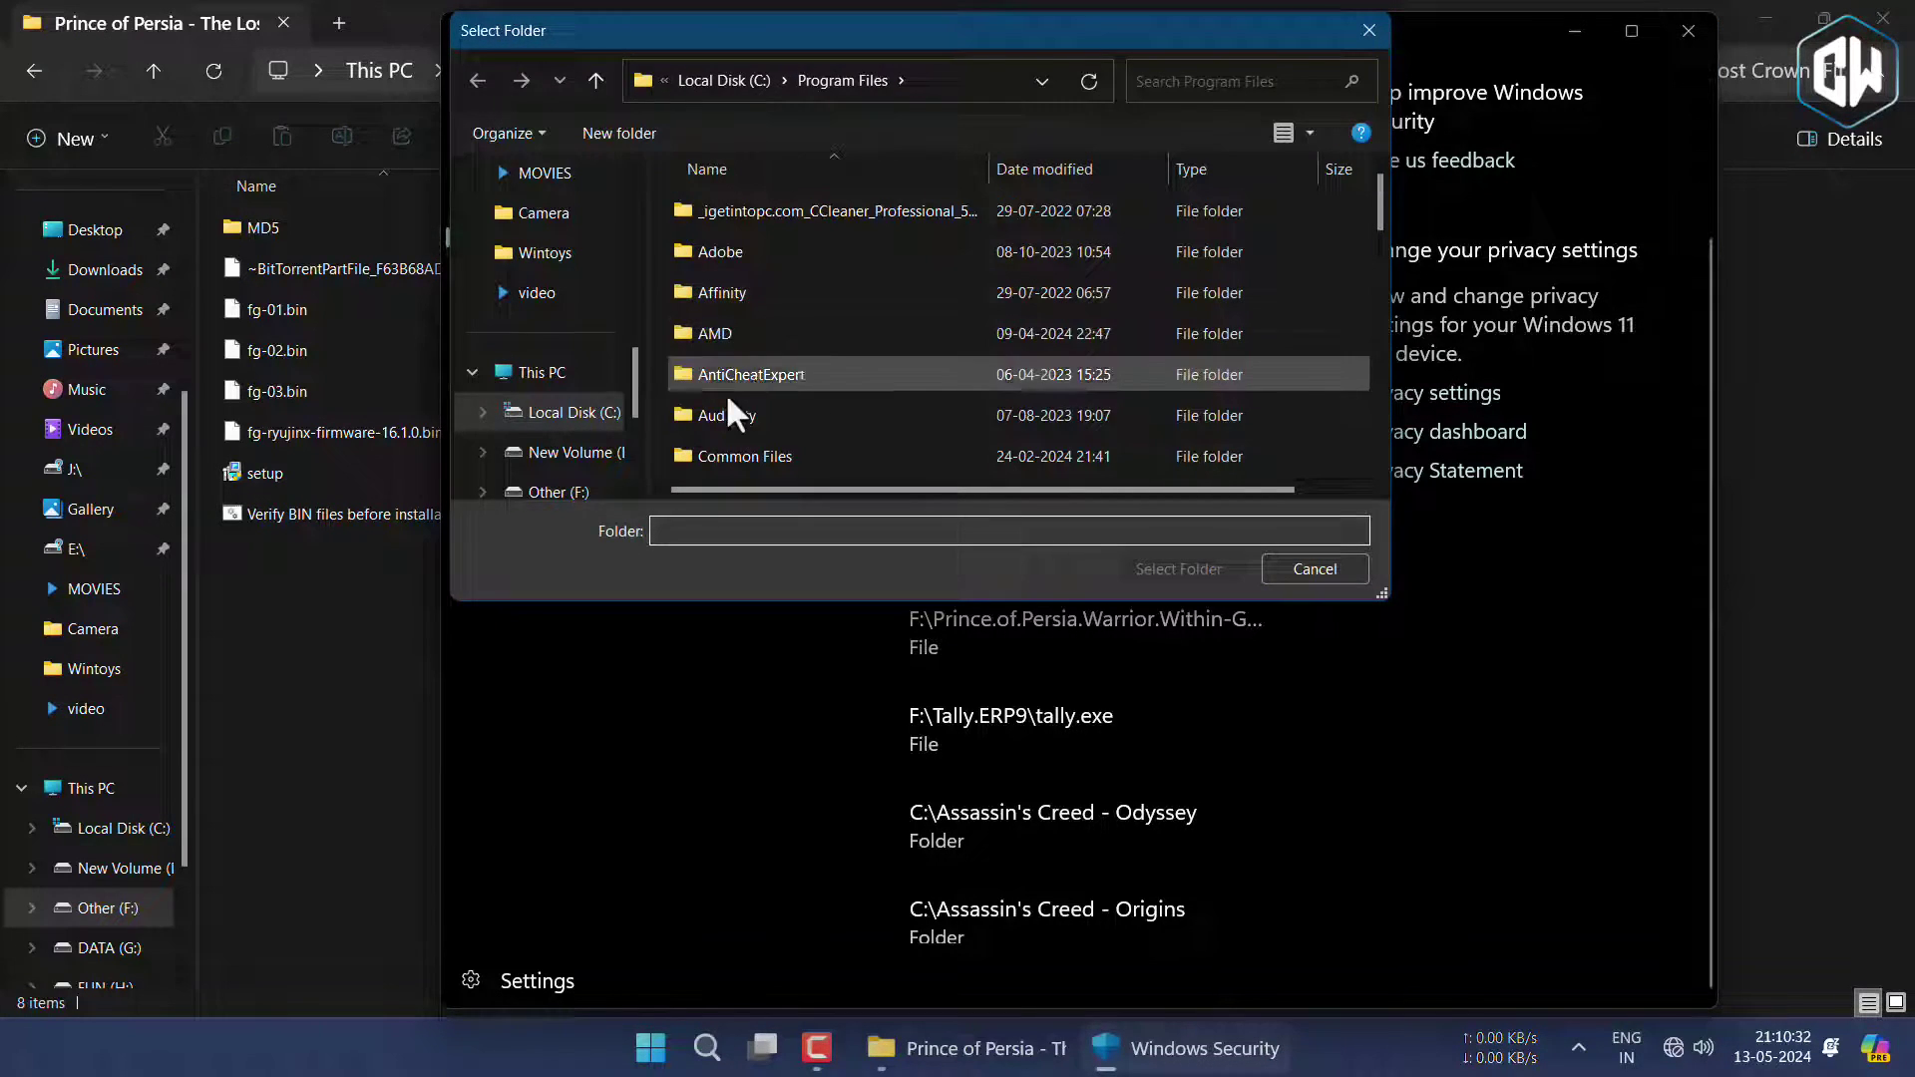
pyautogui.click(559, 492)
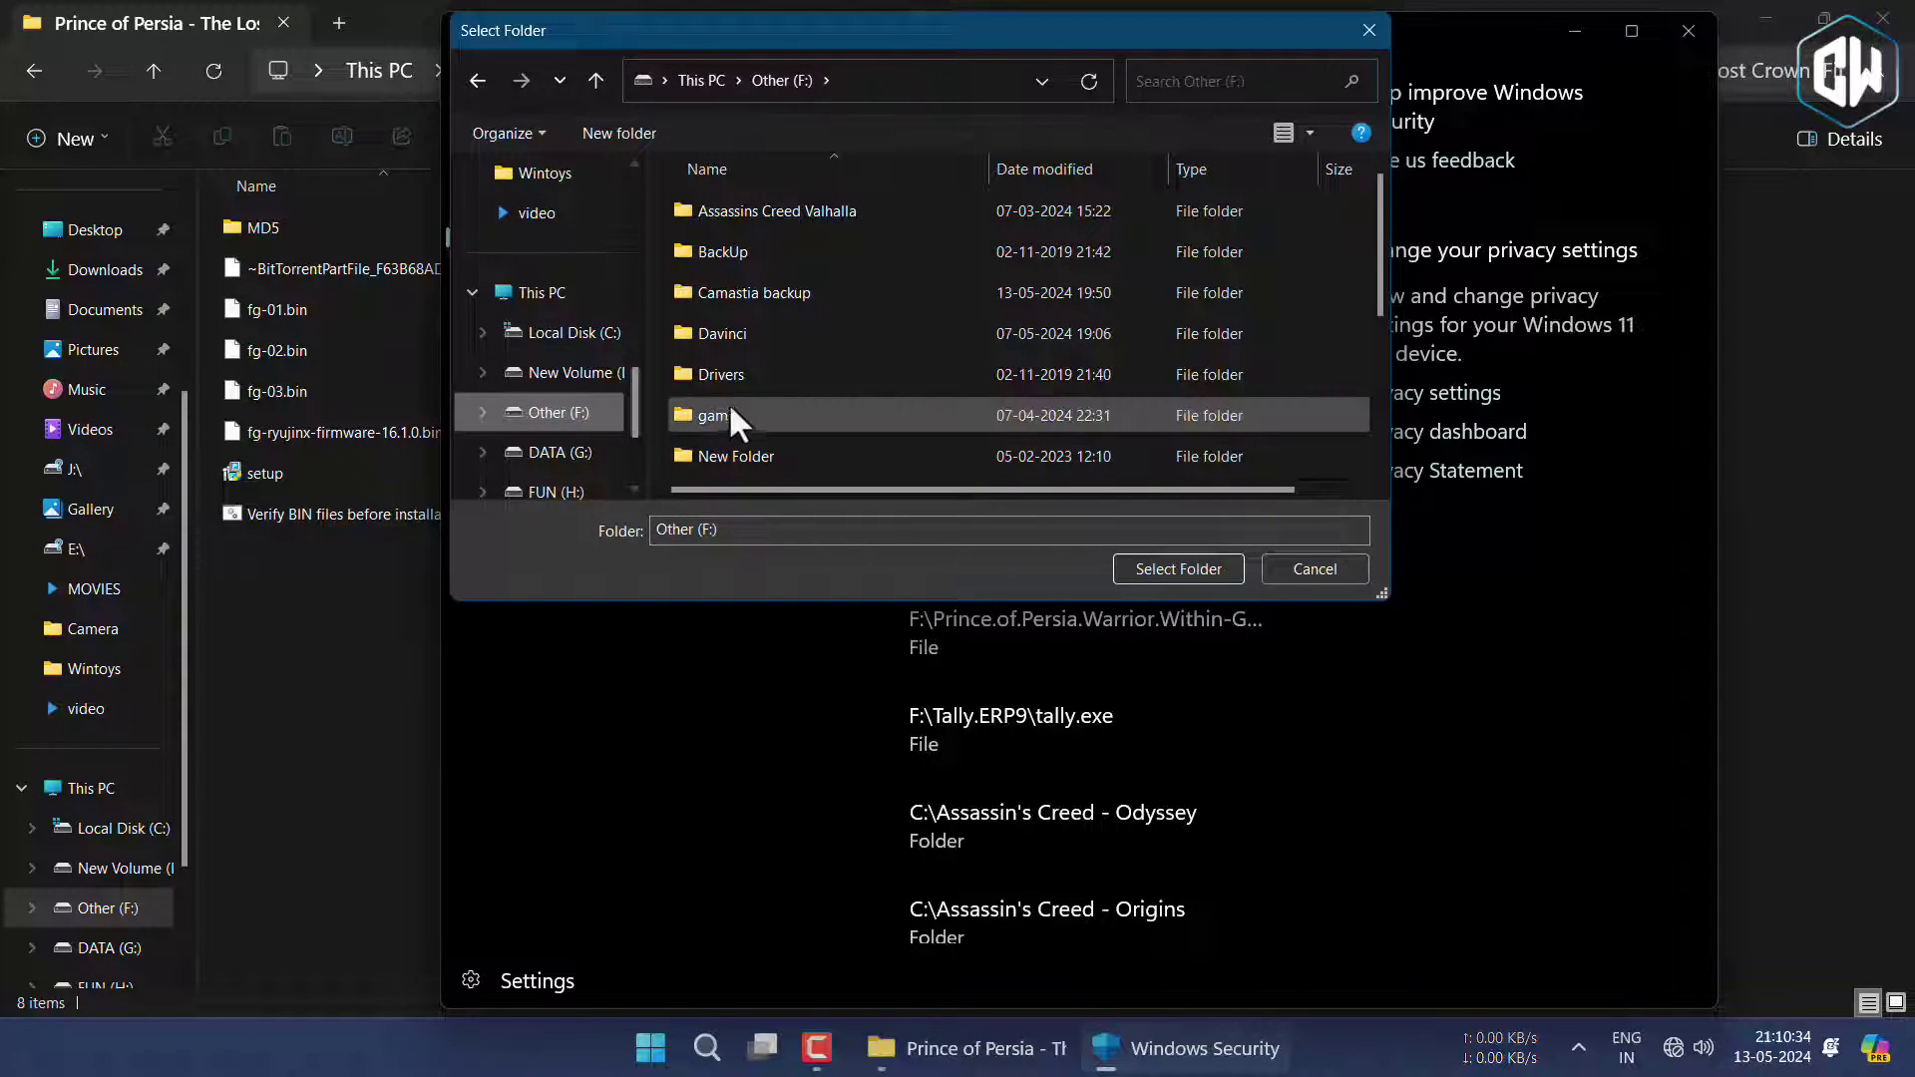
pyautogui.scroll(-3, 731, 409)
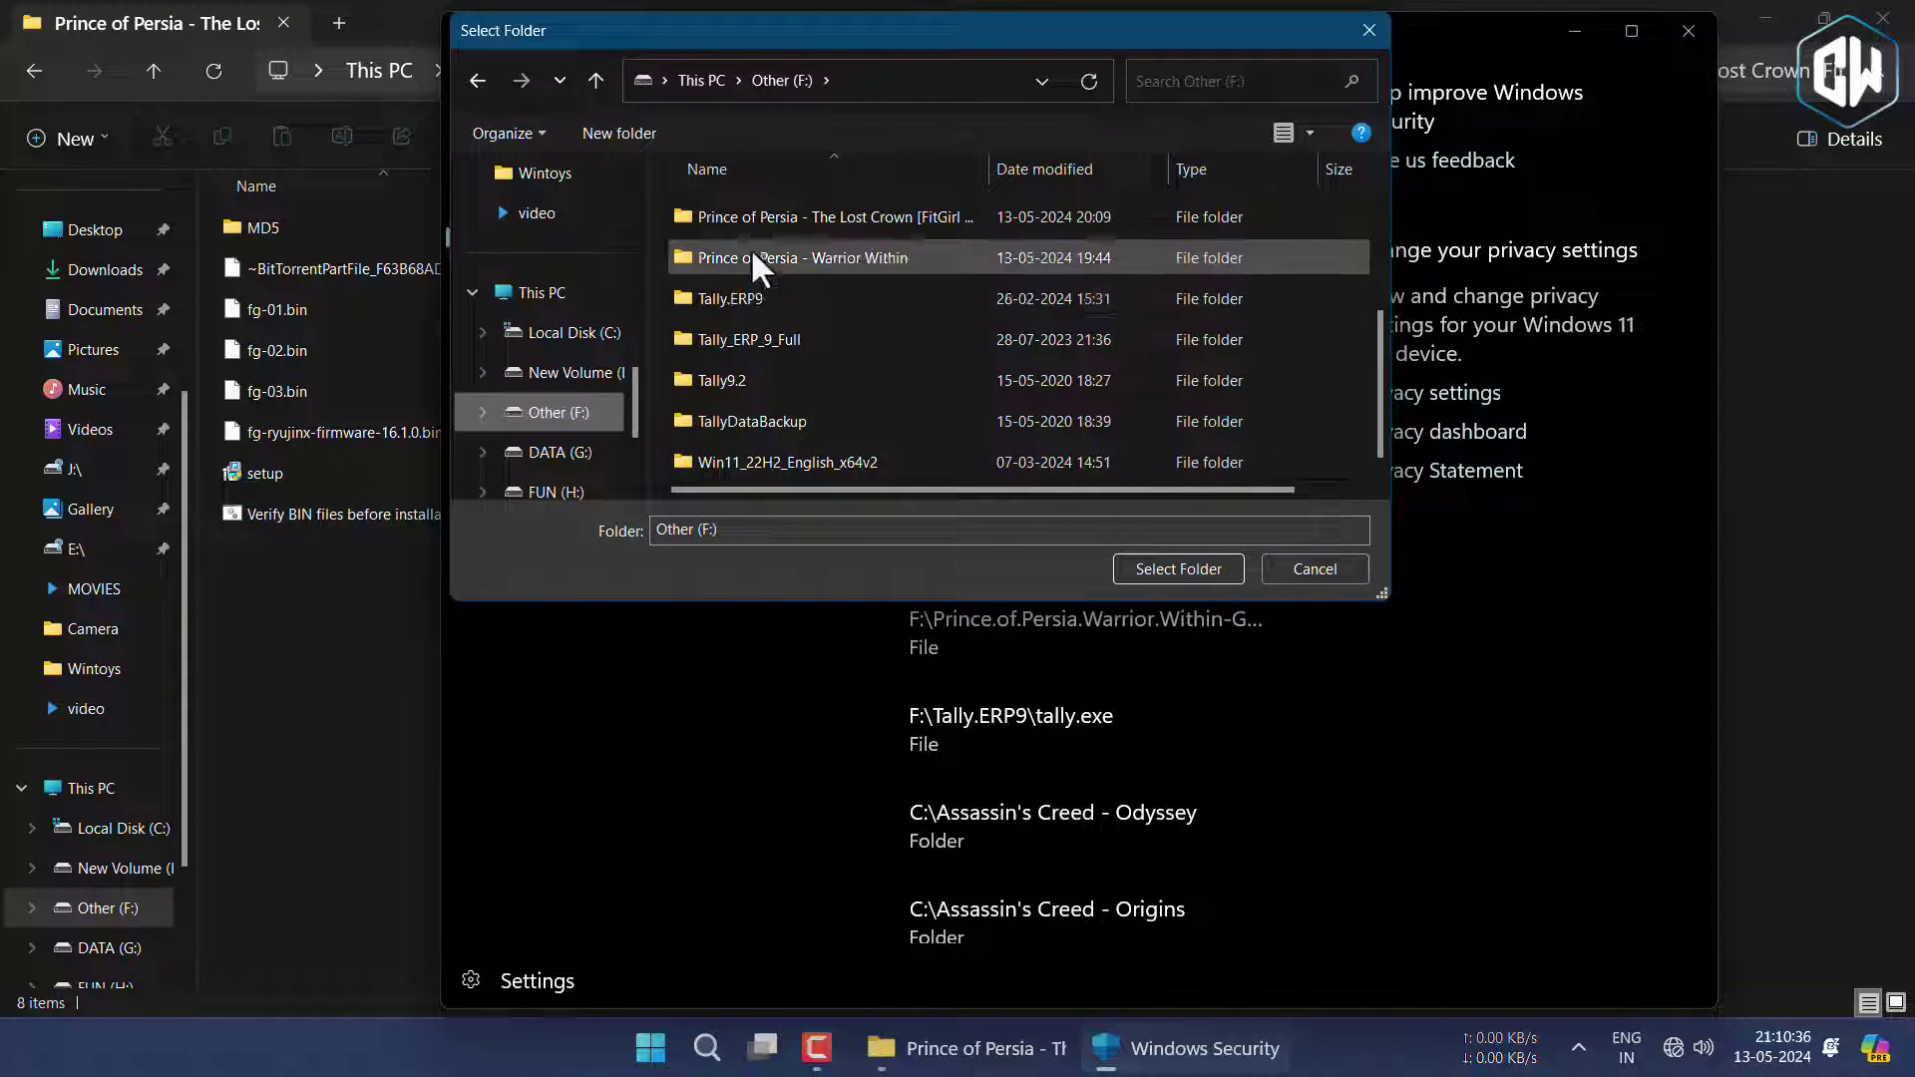
pyautogui.click(742, 229)
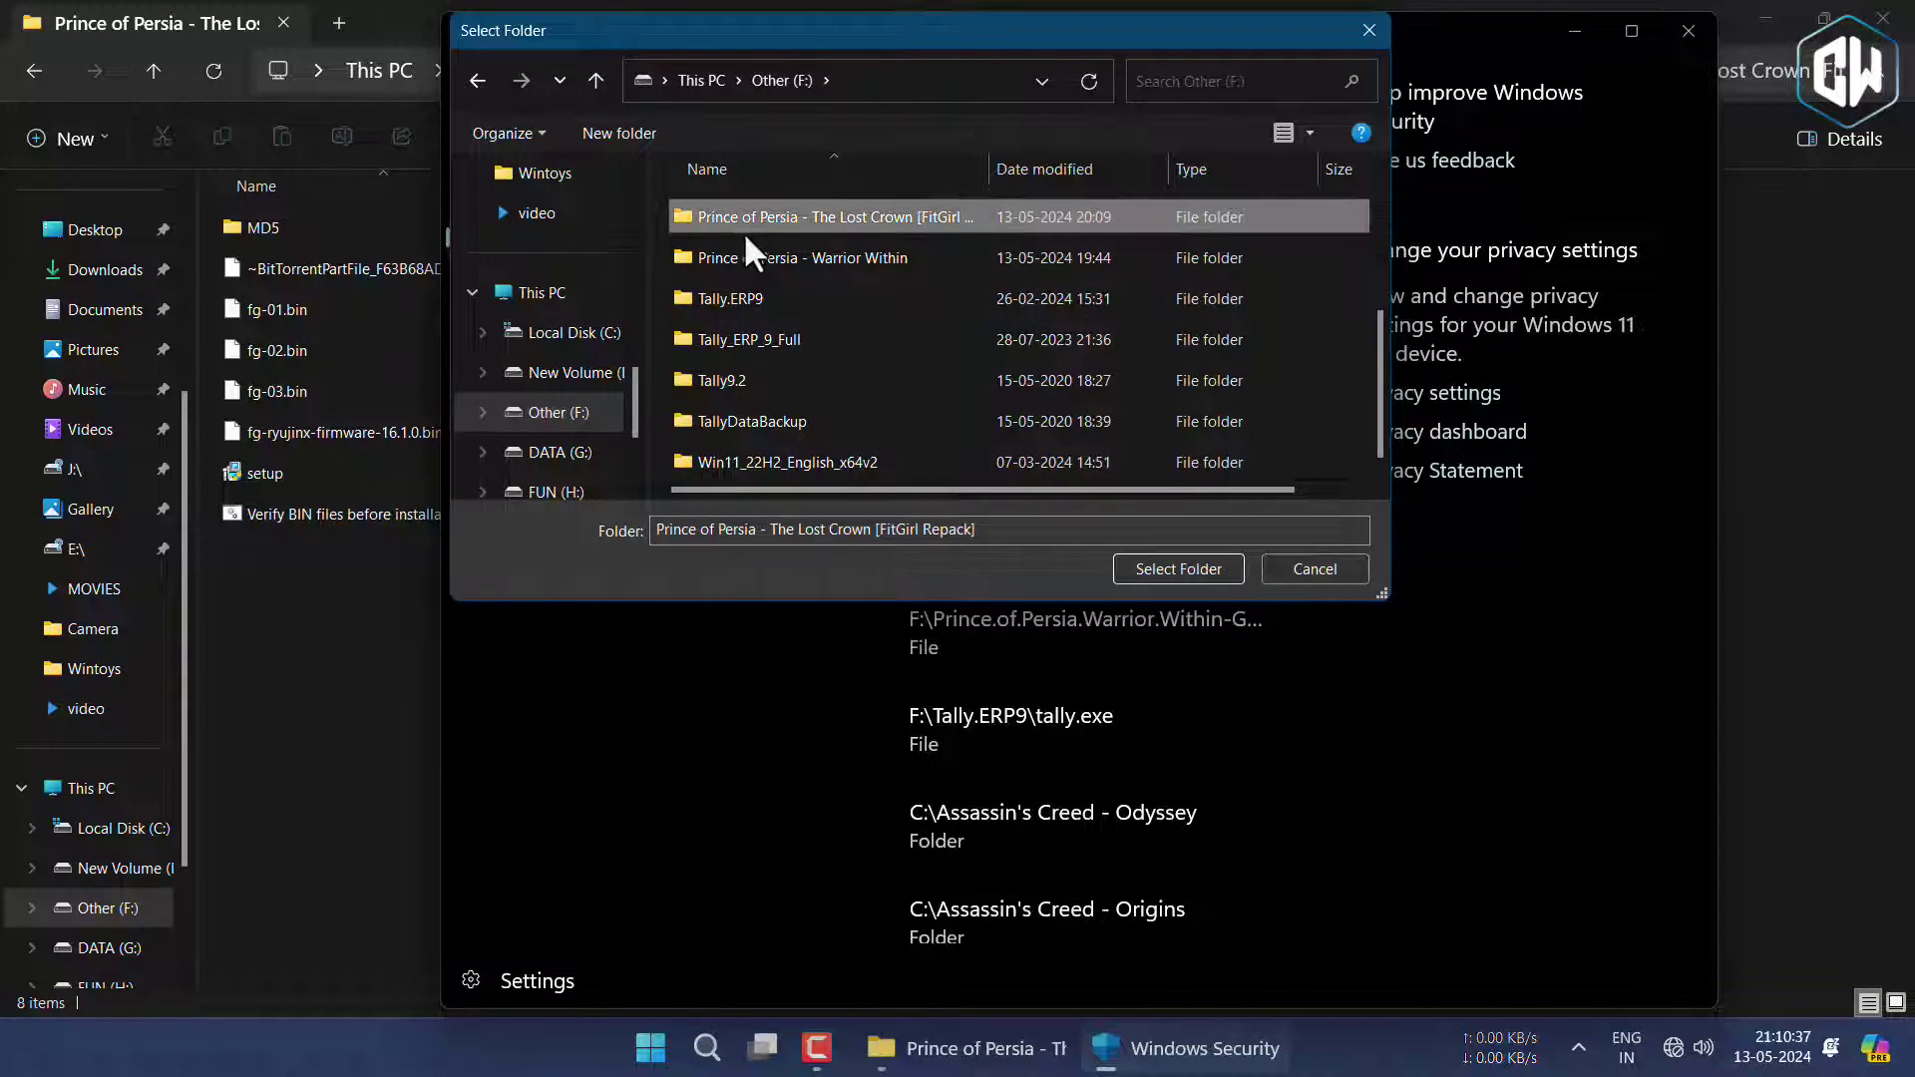
pyautogui.click(1156, 567)
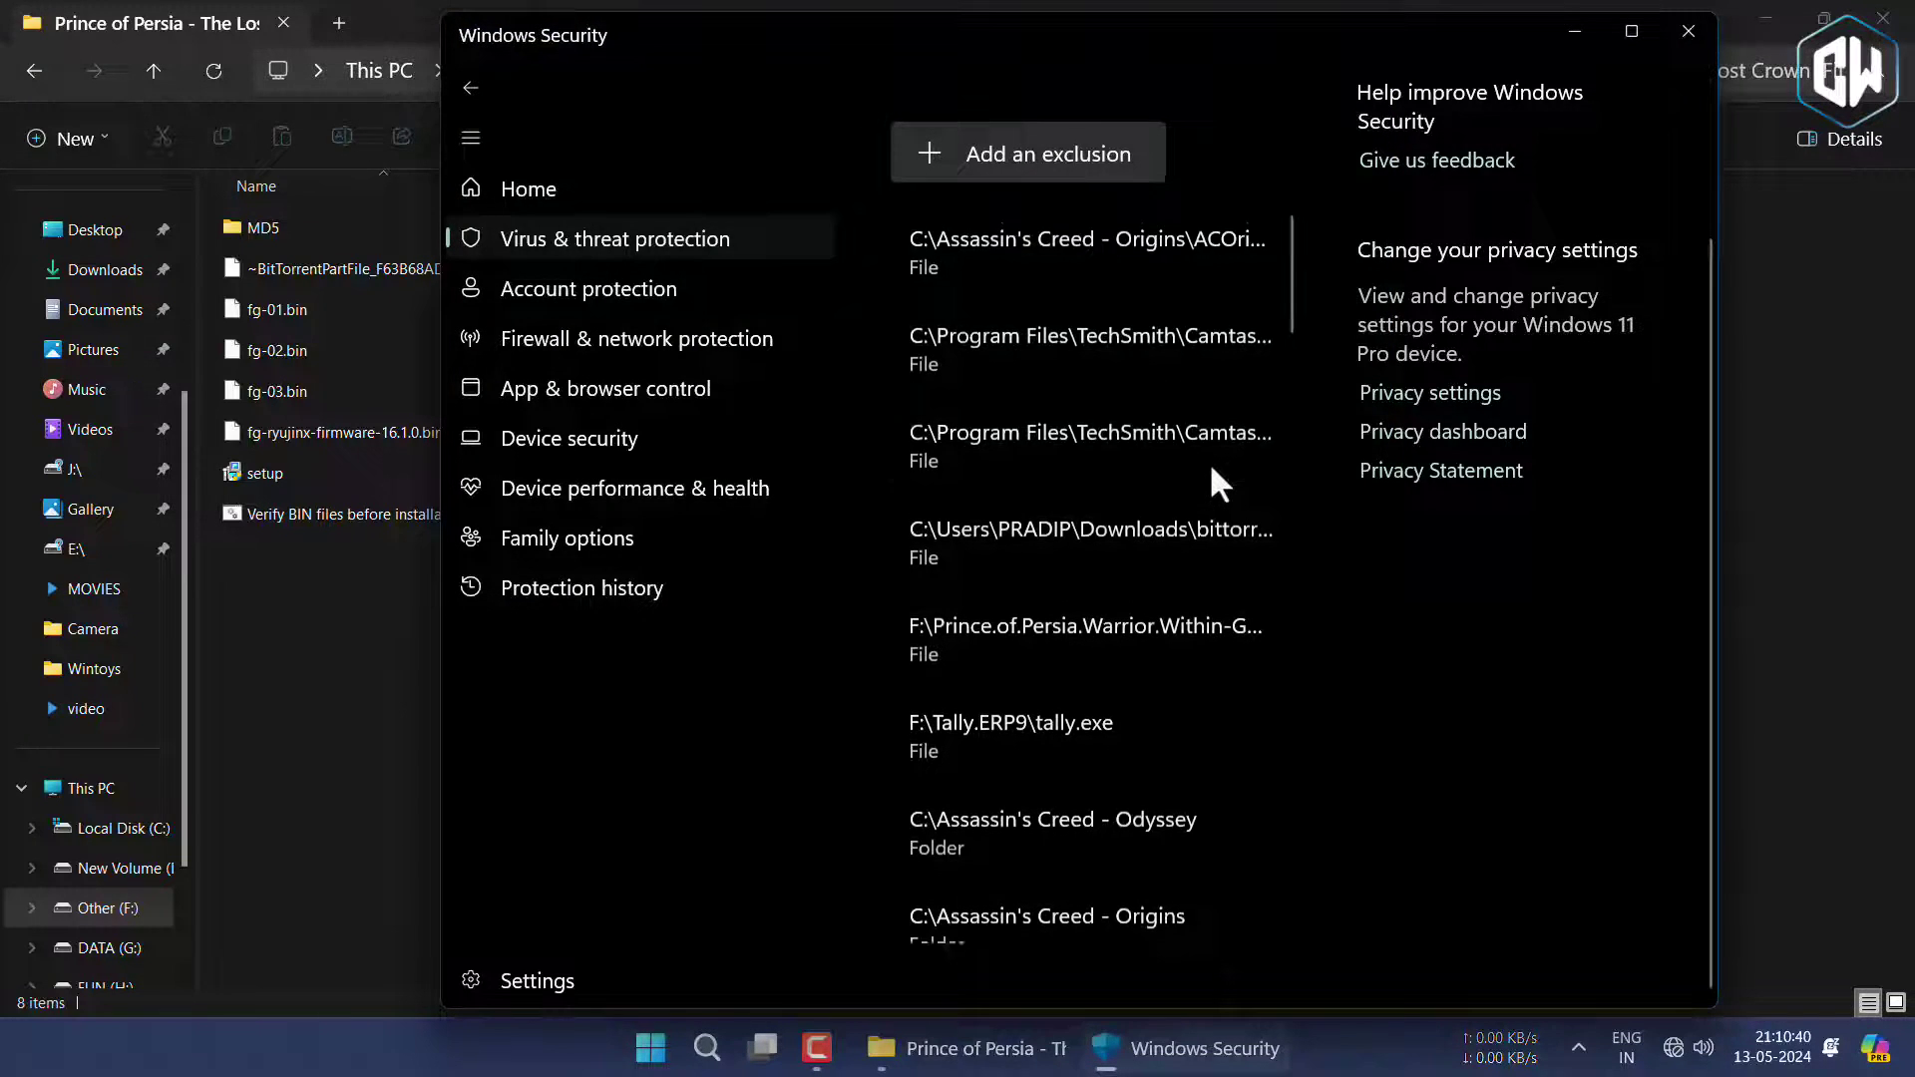
# Look through the exclusions list for the game folder's entry and close Windows Security.
pyautogui.scroll(-5, 1206, 460)
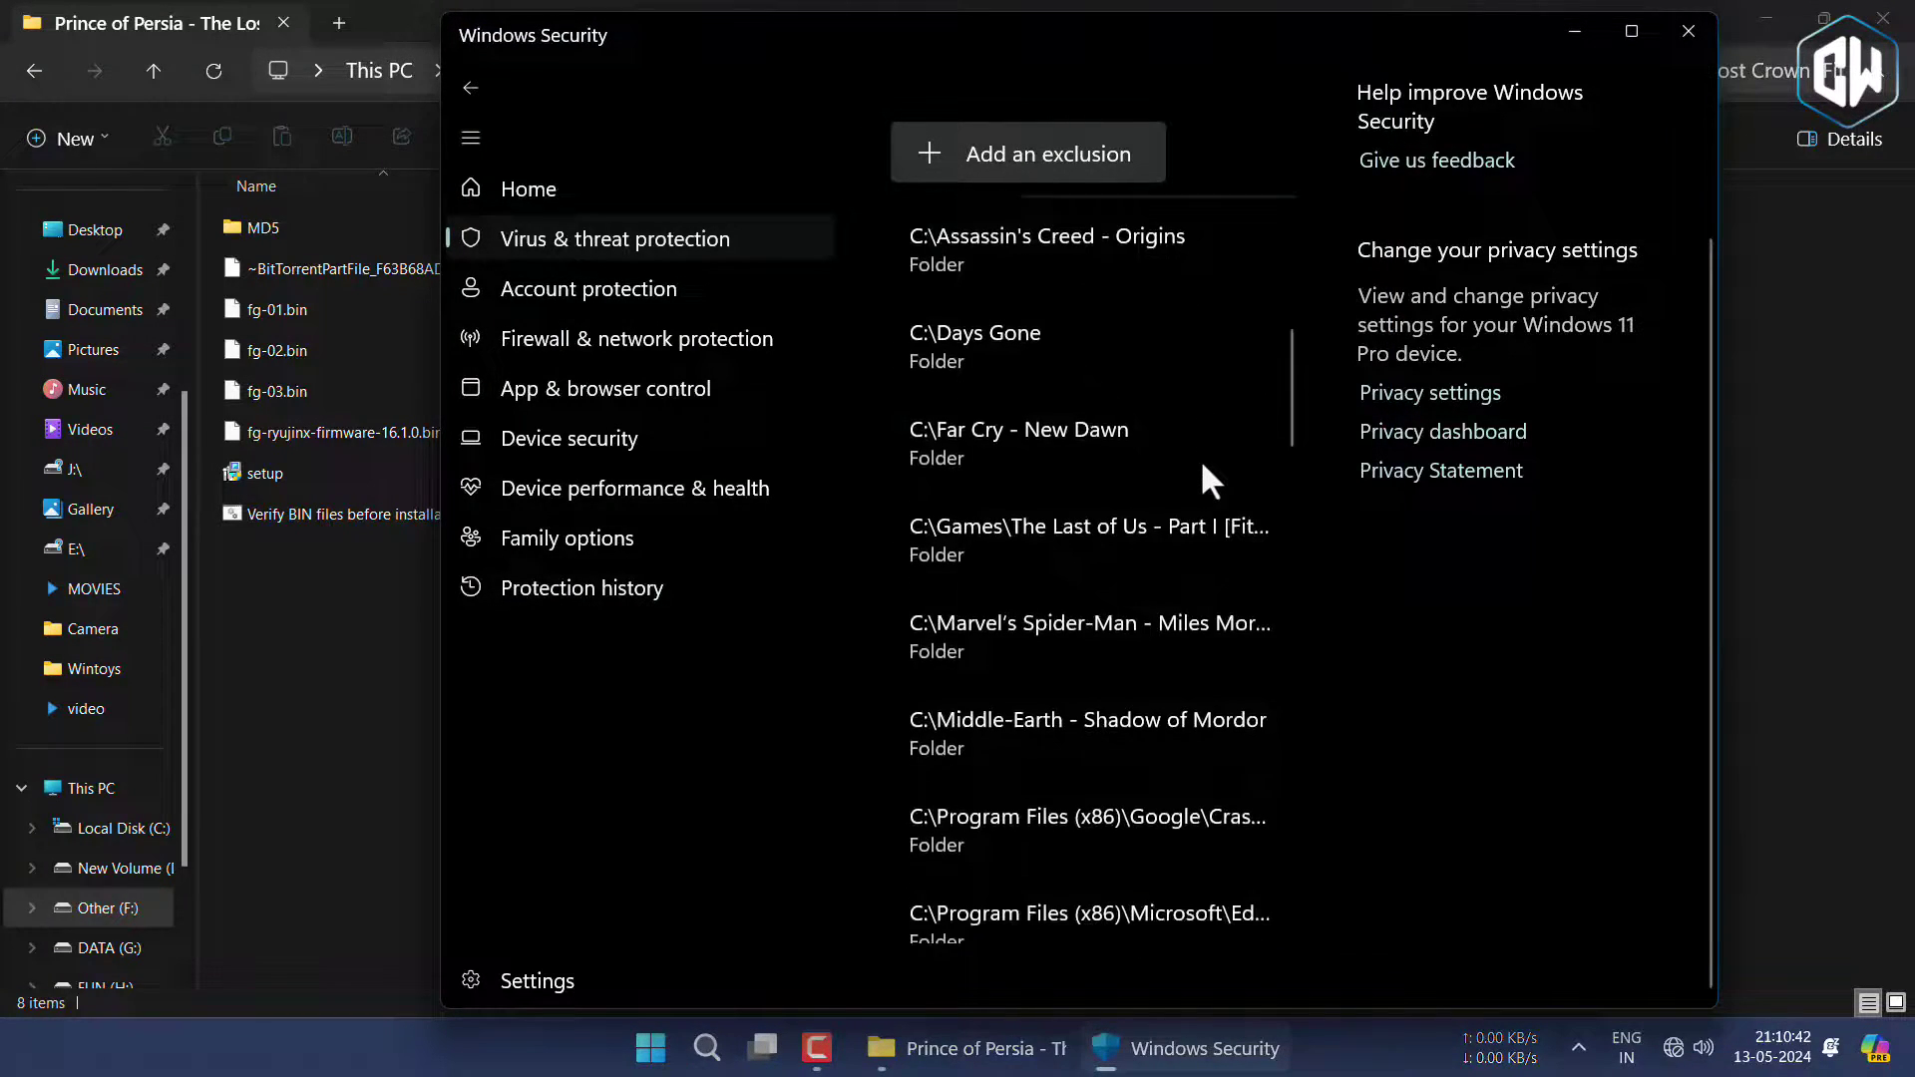
pyautogui.scroll(-5, 1199, 458)
pyautogui.scroll(-8, 1198, 456)
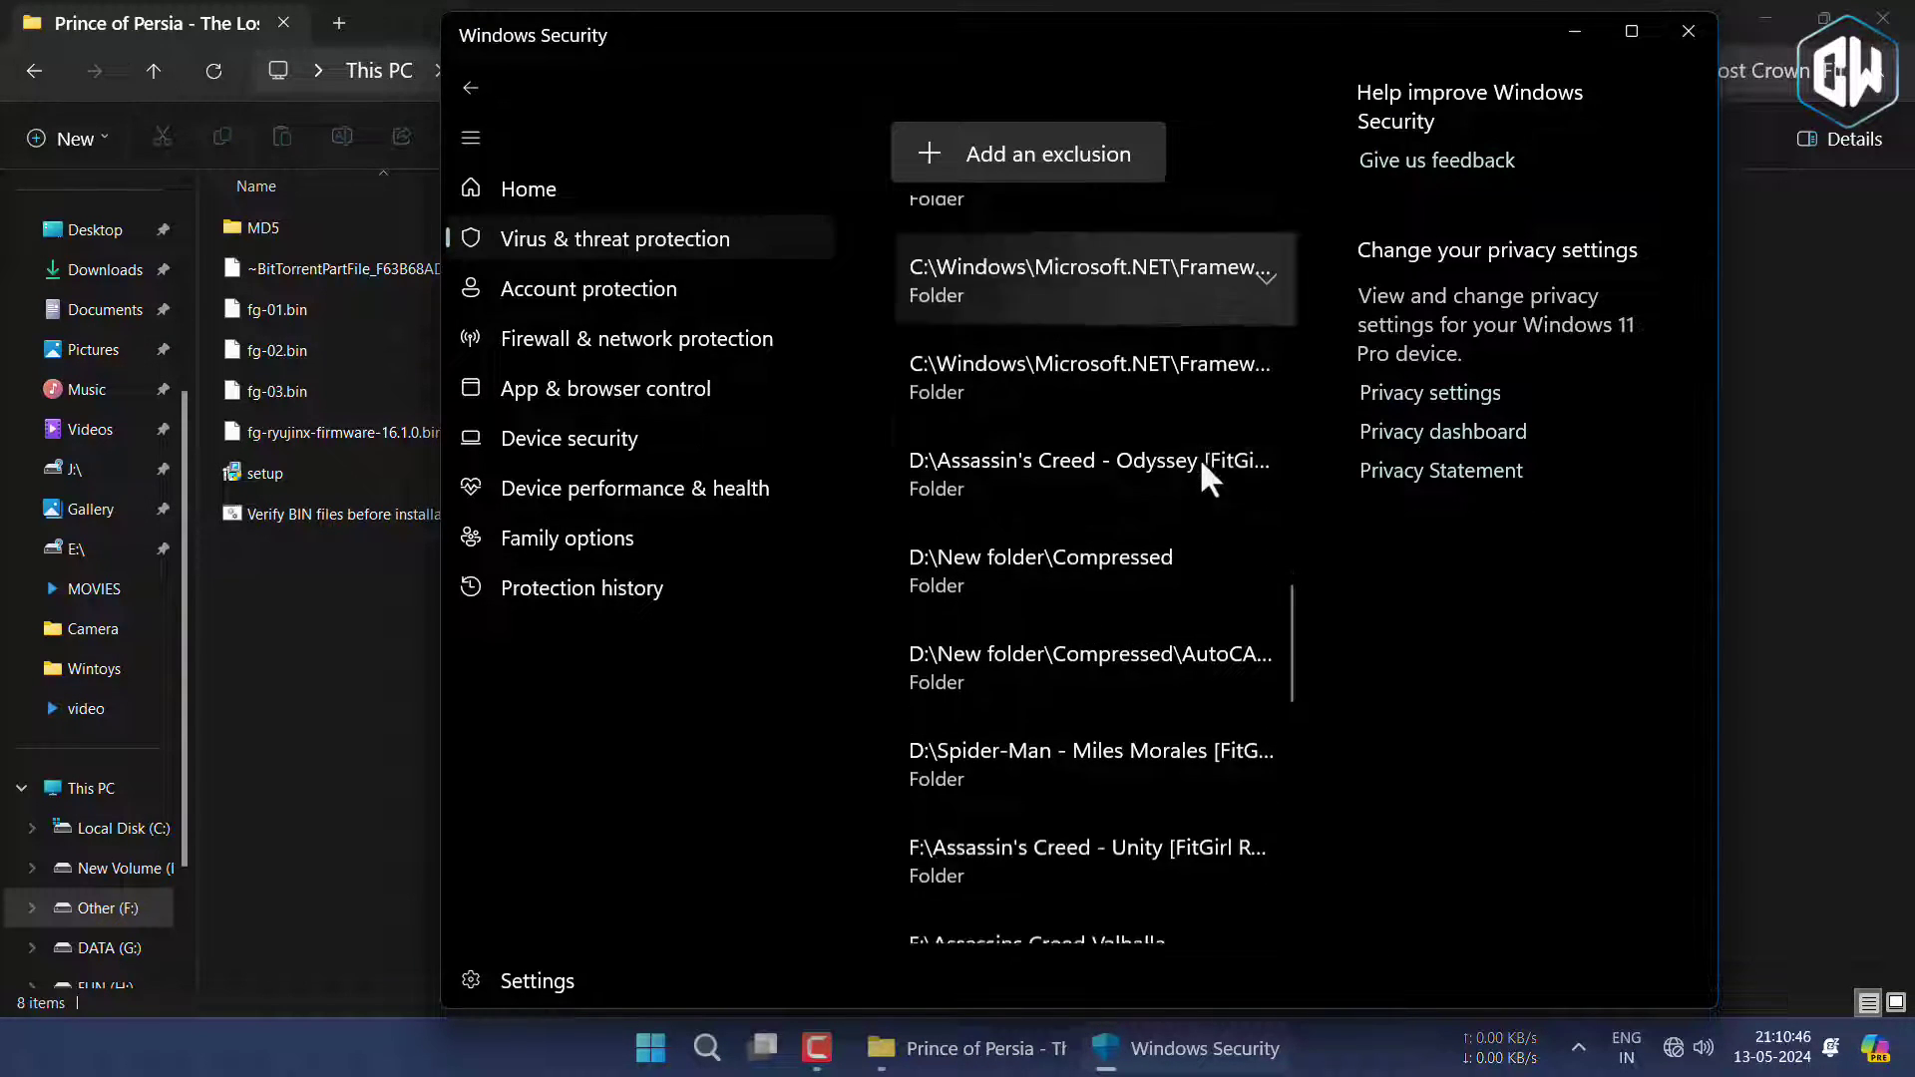
pyautogui.scroll(-3, 1198, 457)
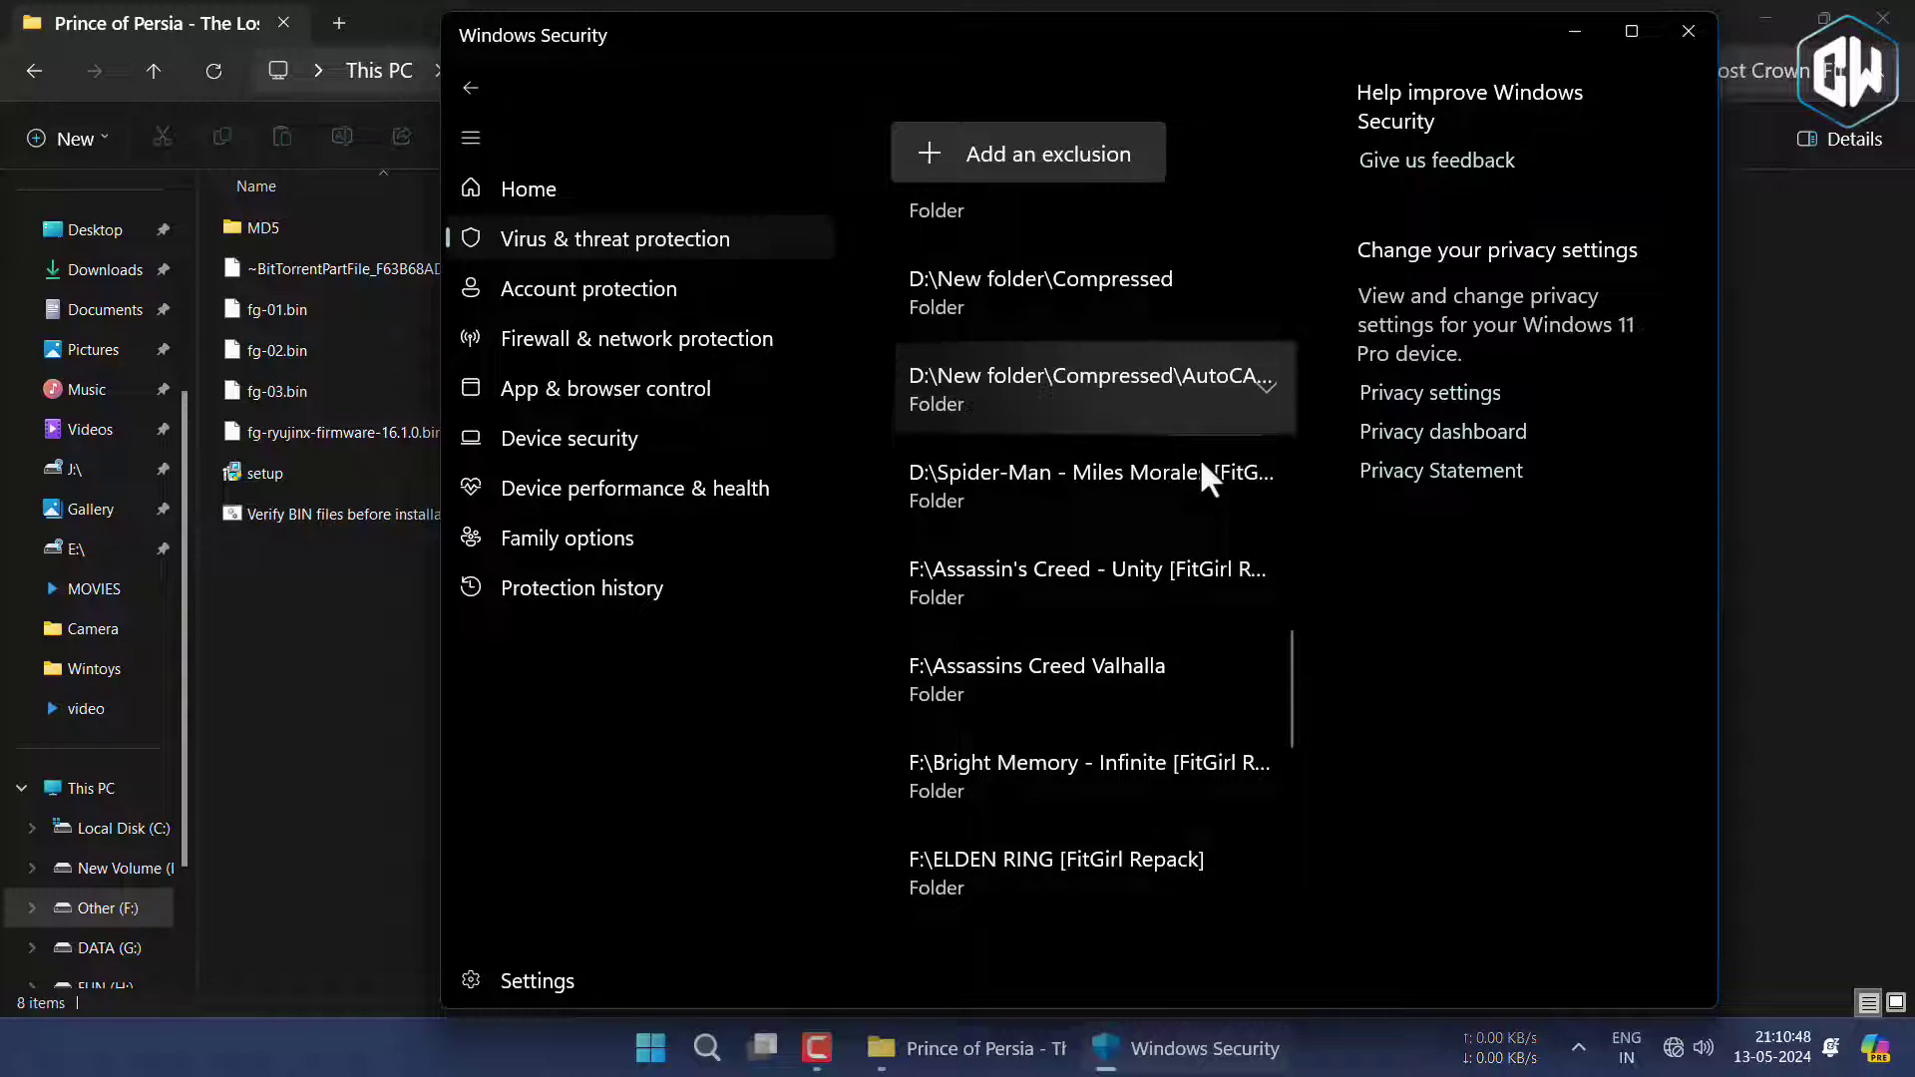
pyautogui.scroll(-6, 1198, 457)
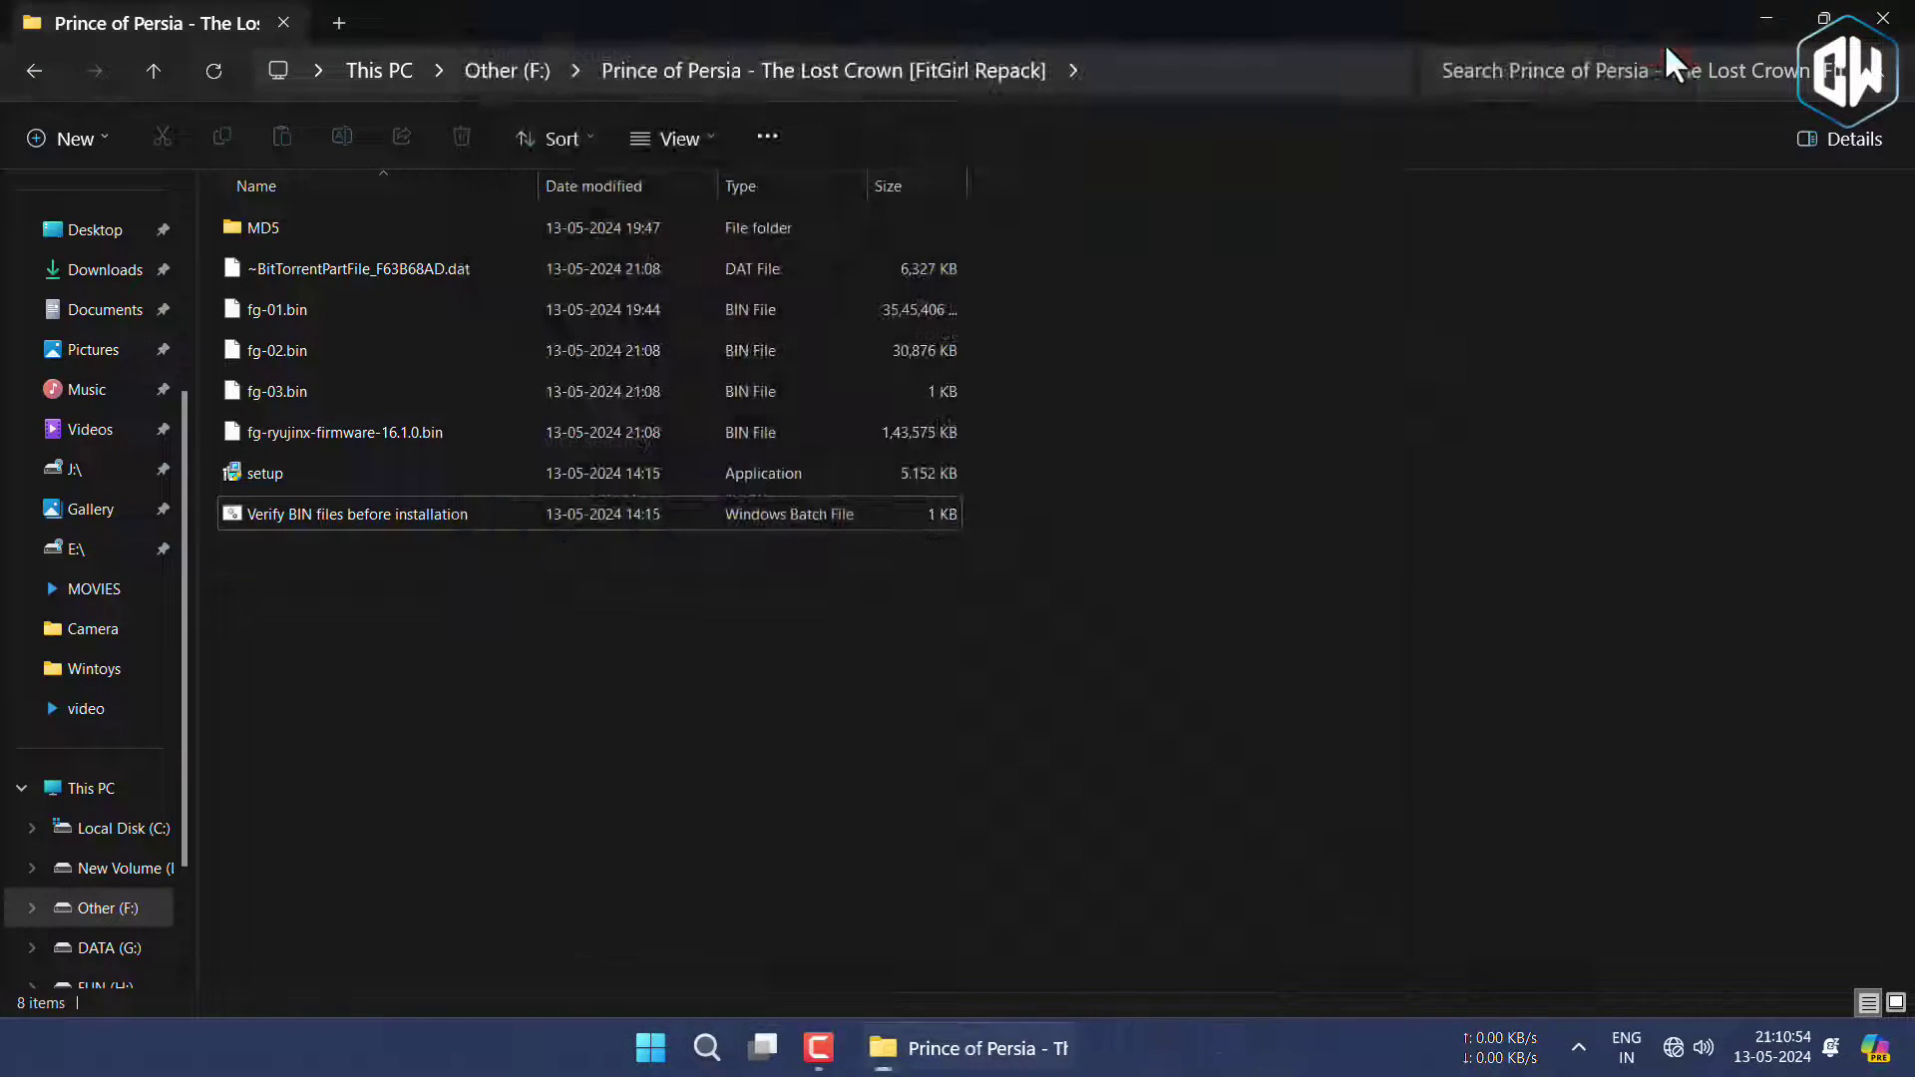
pyautogui.click(1685, 33)
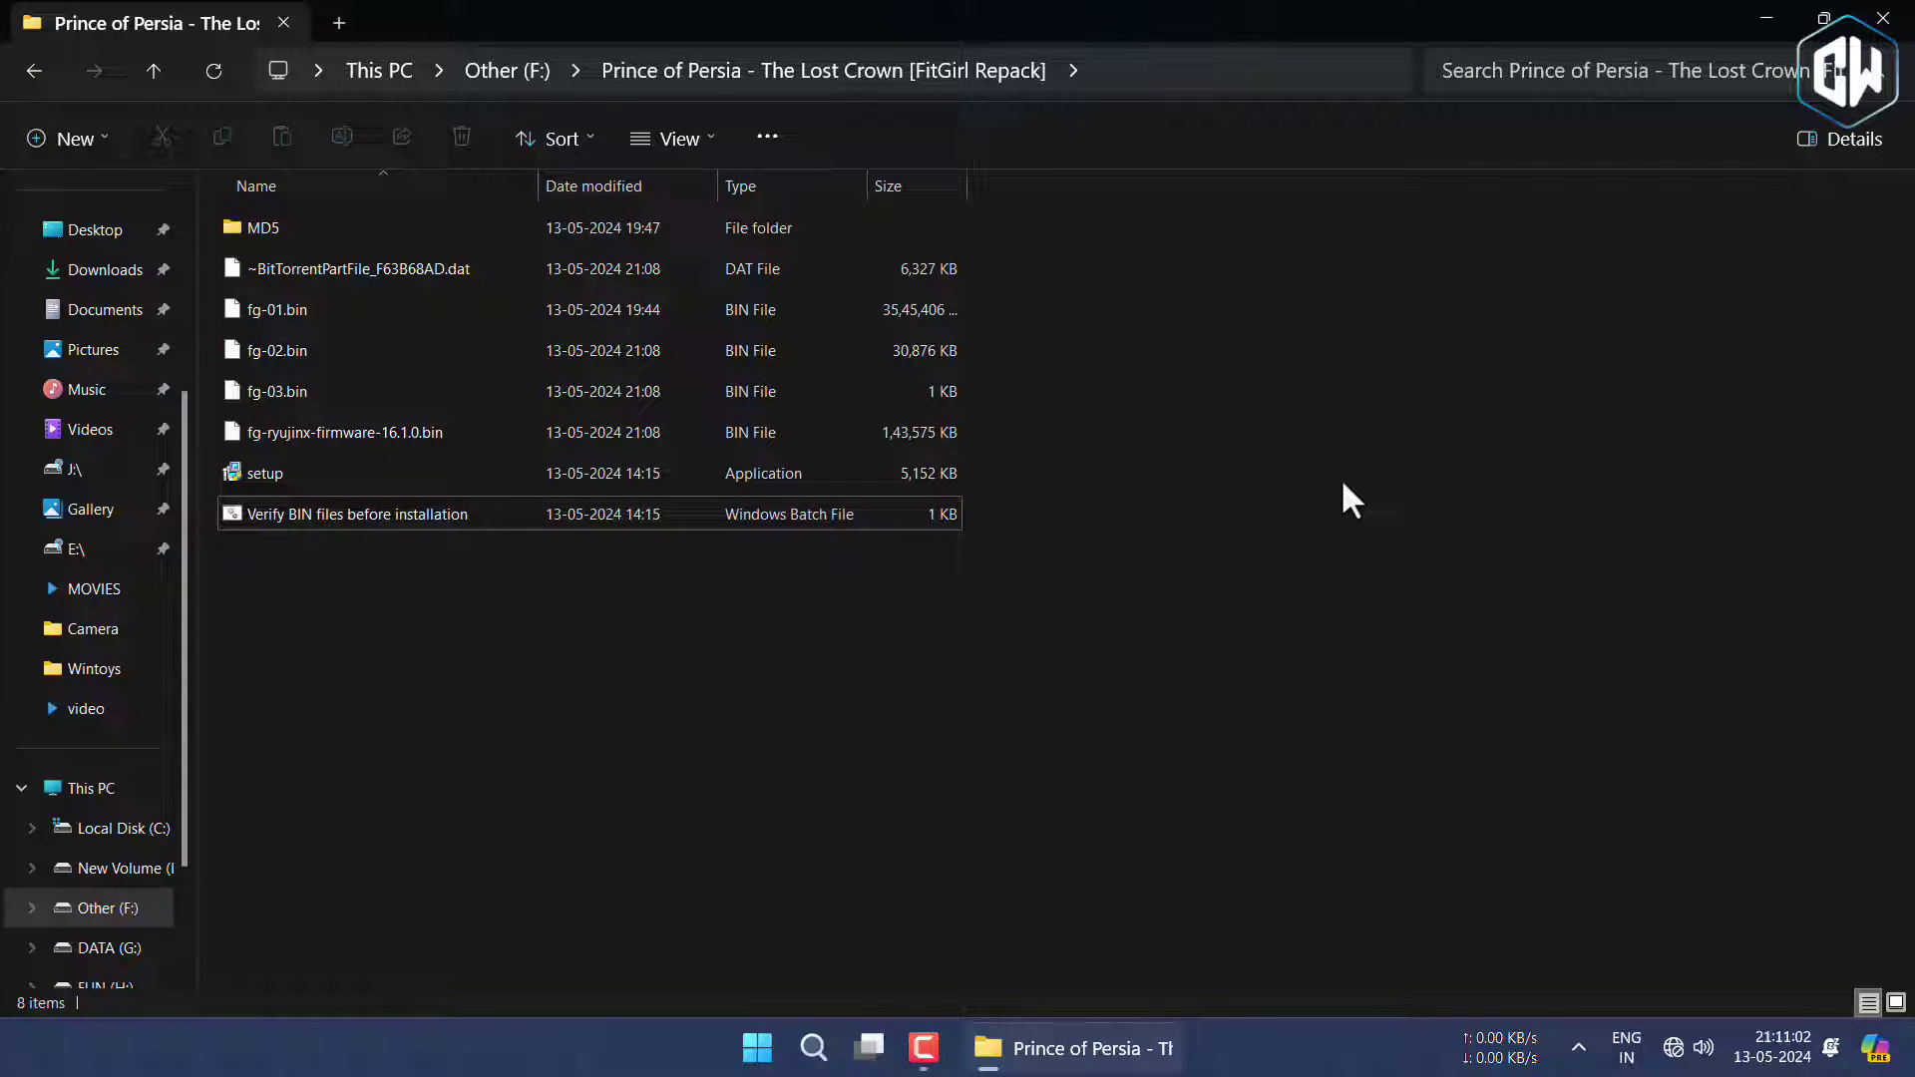
# Run the game's setup file as administrator and accept English as the installation language.
pyautogui.click(436, 474)
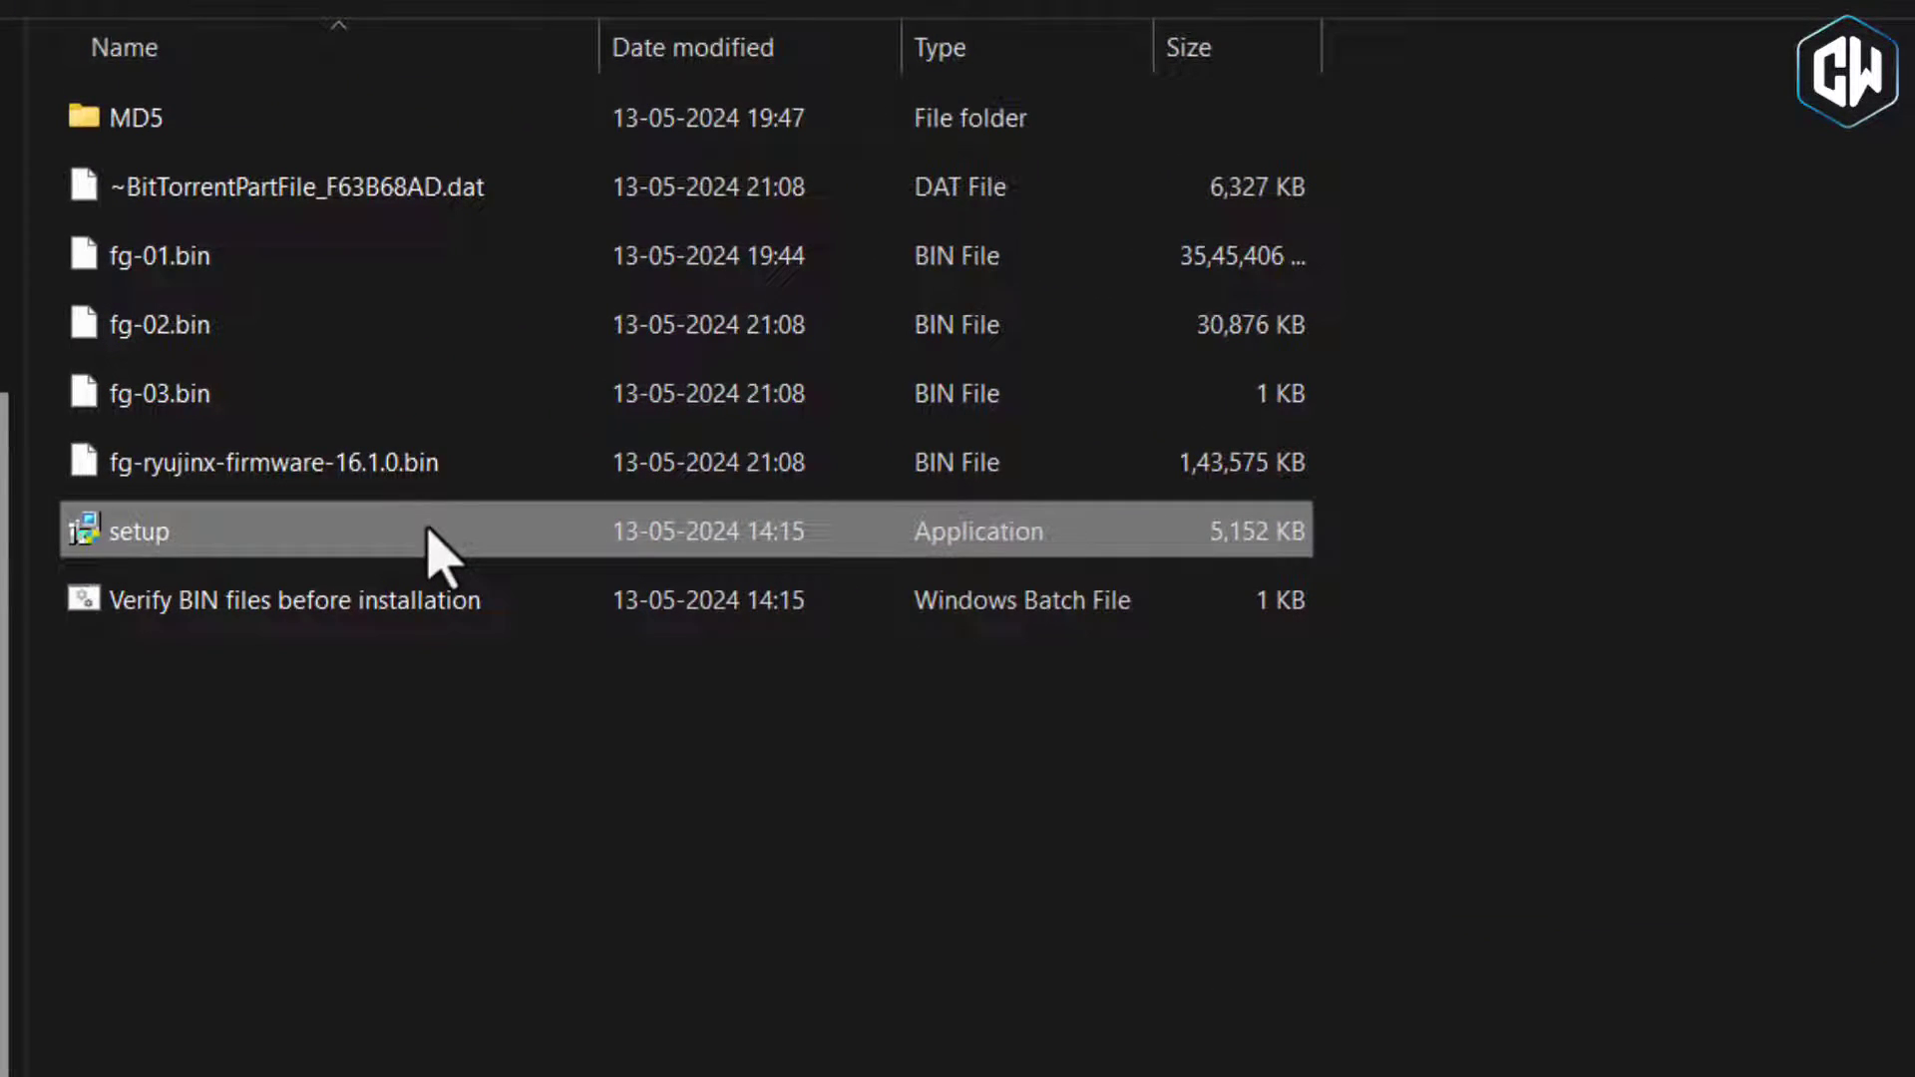
pyautogui.rightClick(433, 554)
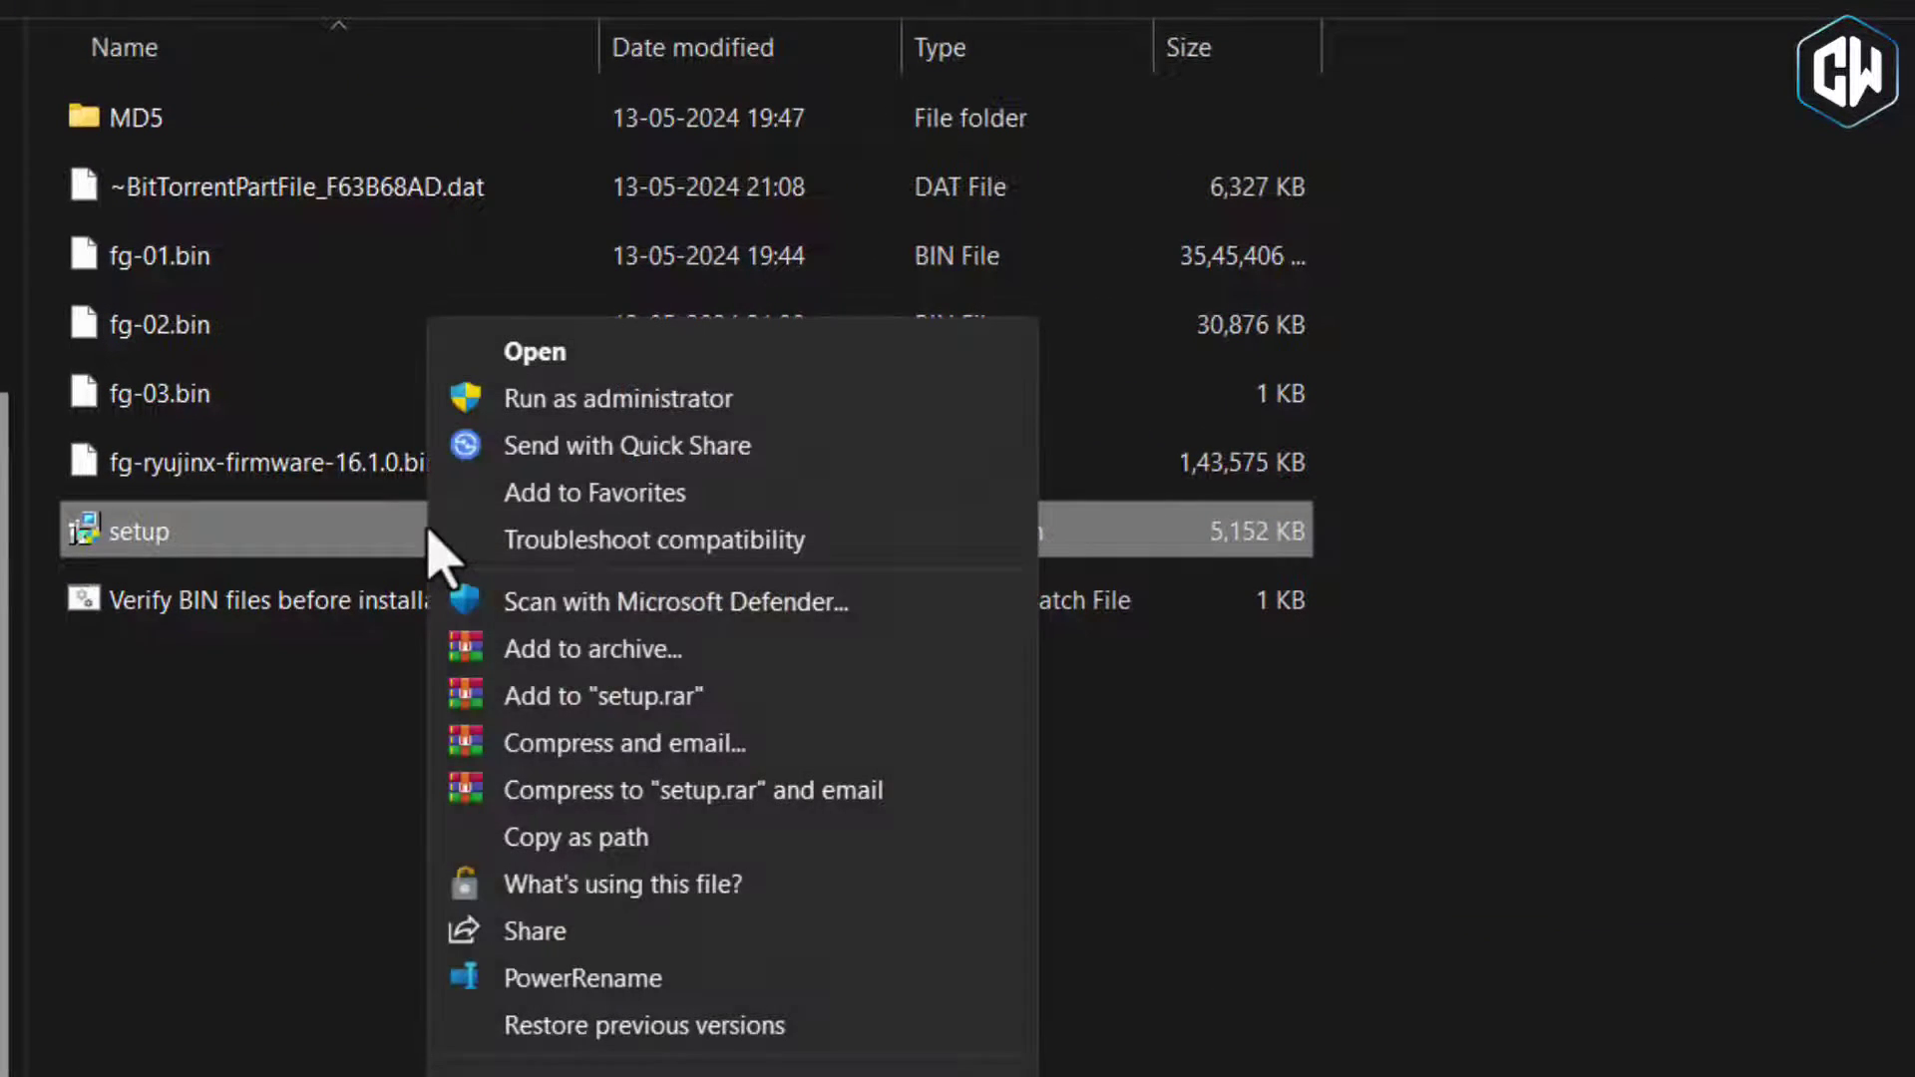
pyautogui.click(484, 415)
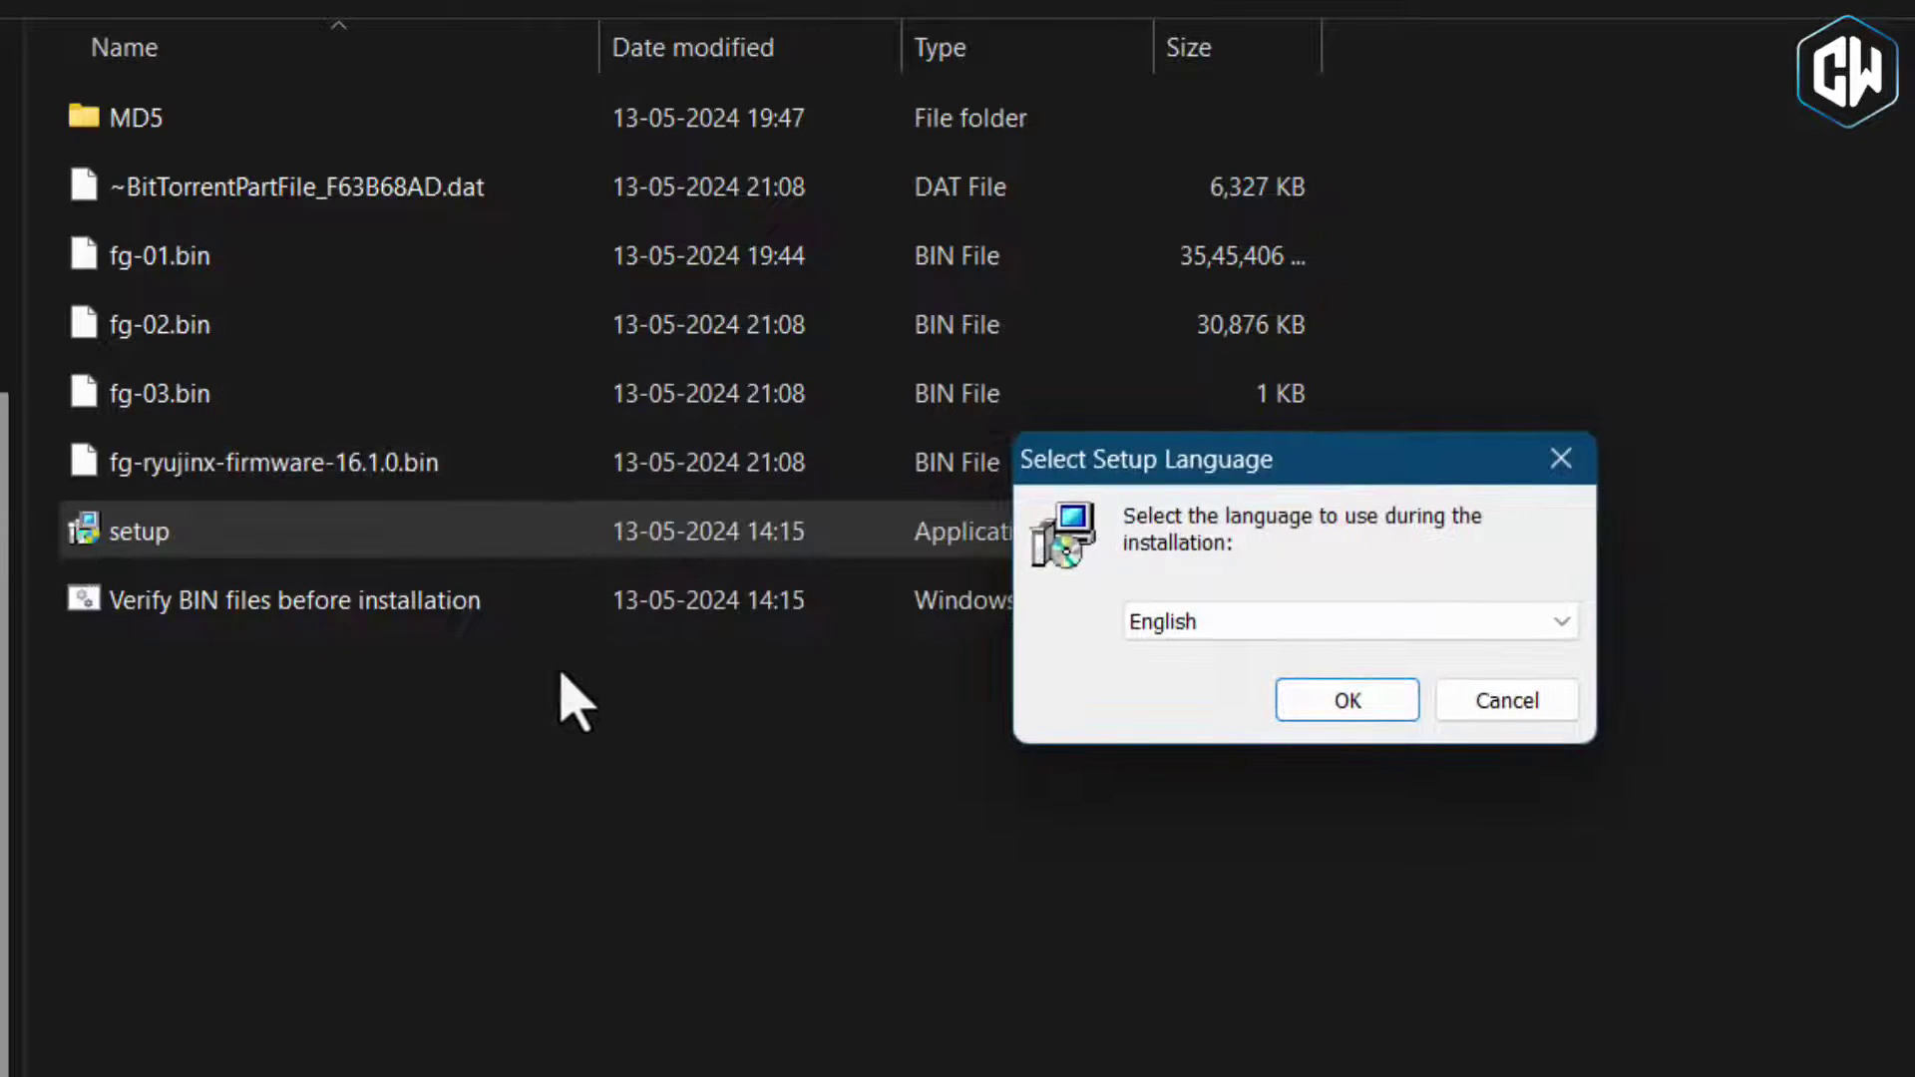
pyautogui.click(1314, 700)
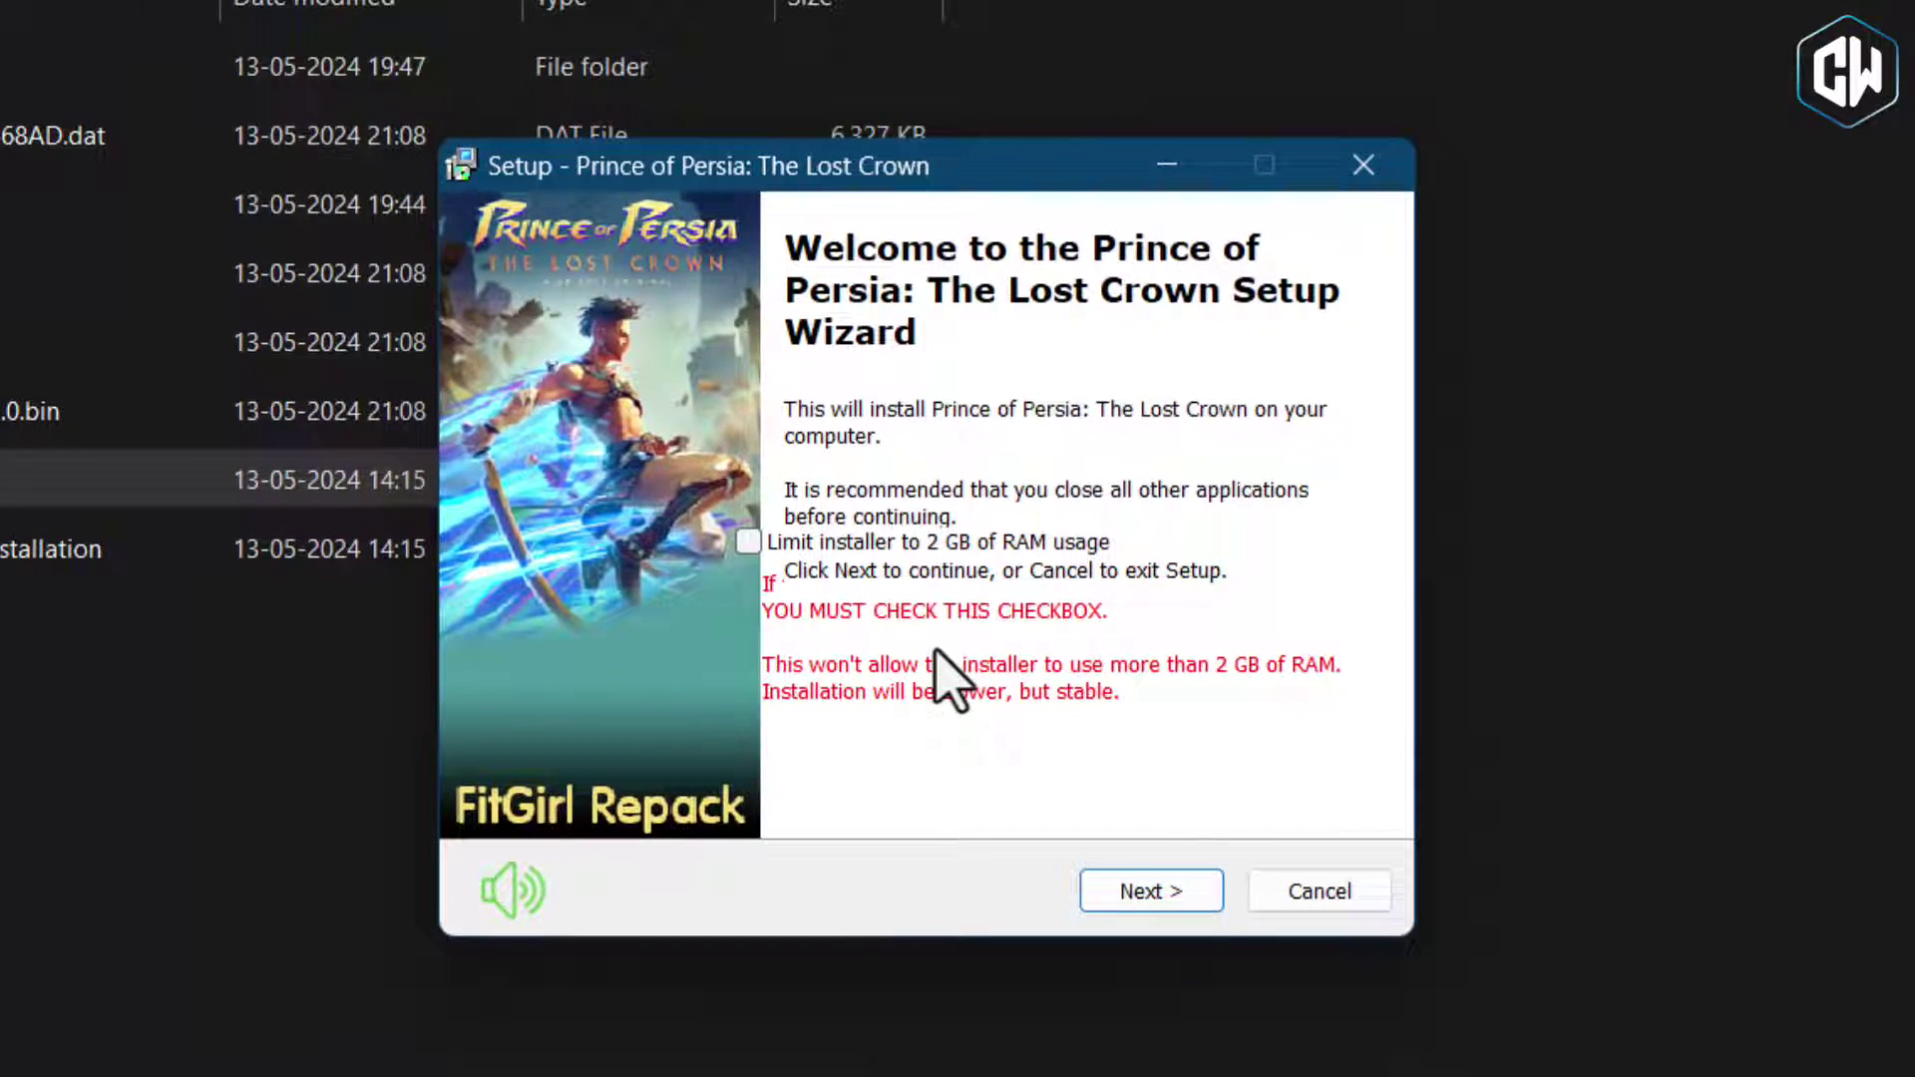
# Mute the installer's music and proceed past the welcome and information pages to the destination selection.
pyautogui.click(530, 888)
pyautogui.click(1148, 881)
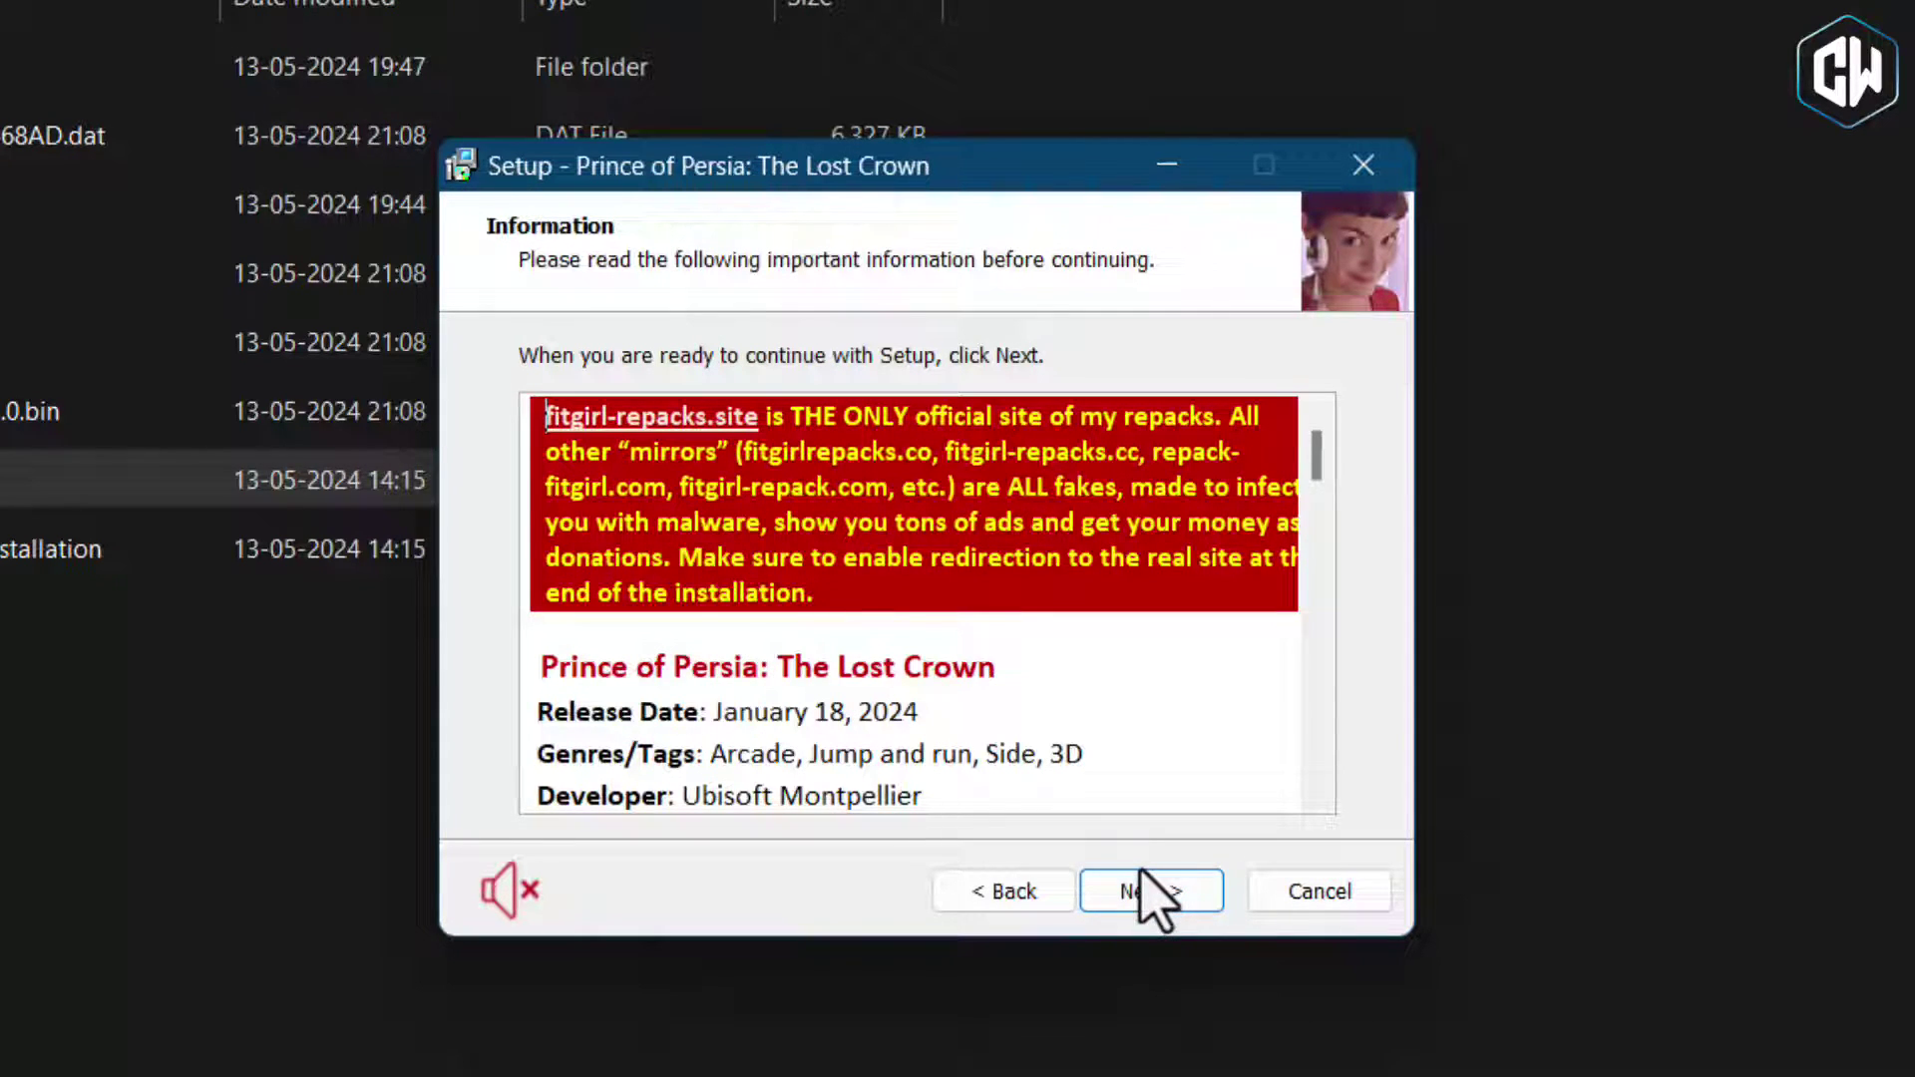
pyautogui.click(1145, 888)
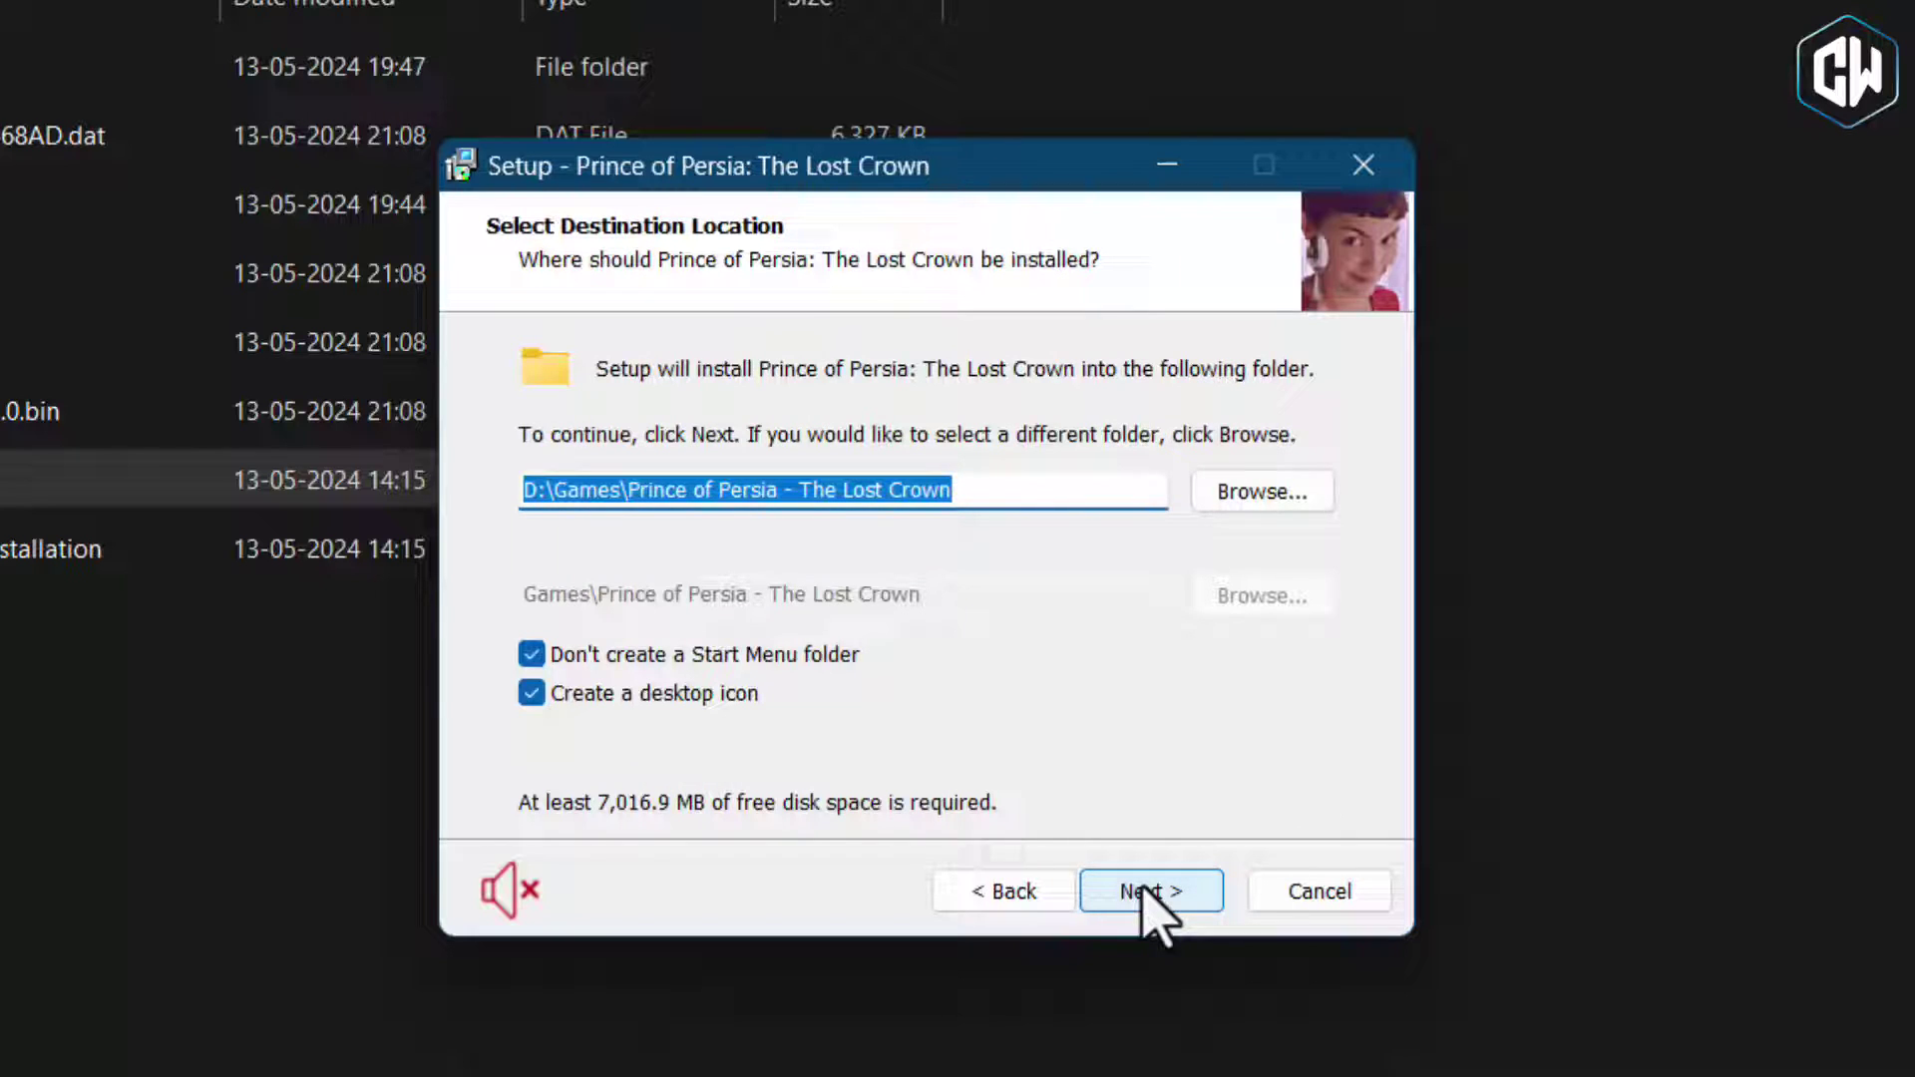
# Set the install destination to F:\Prince of Persia - The Lost Crown and continue to the component selection.
pyautogui.click(1237, 502)
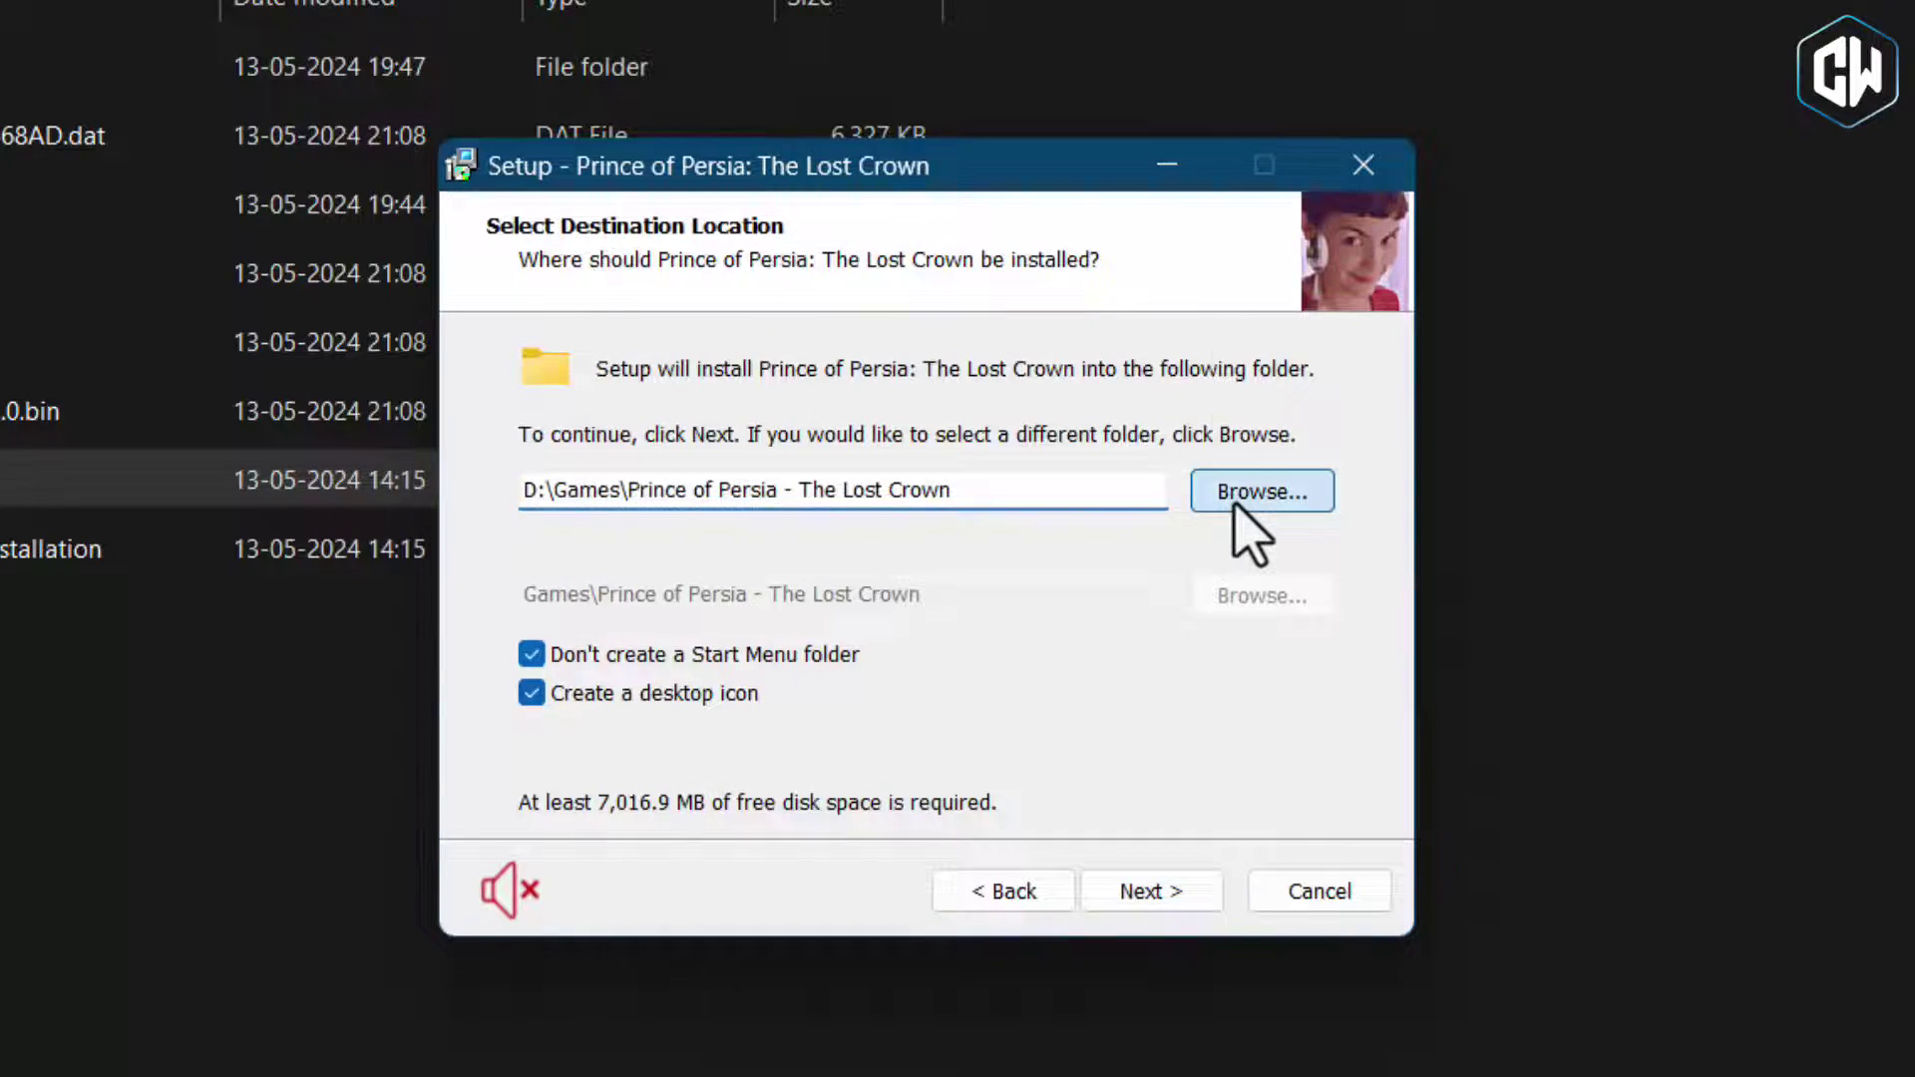
pyautogui.click(770, 594)
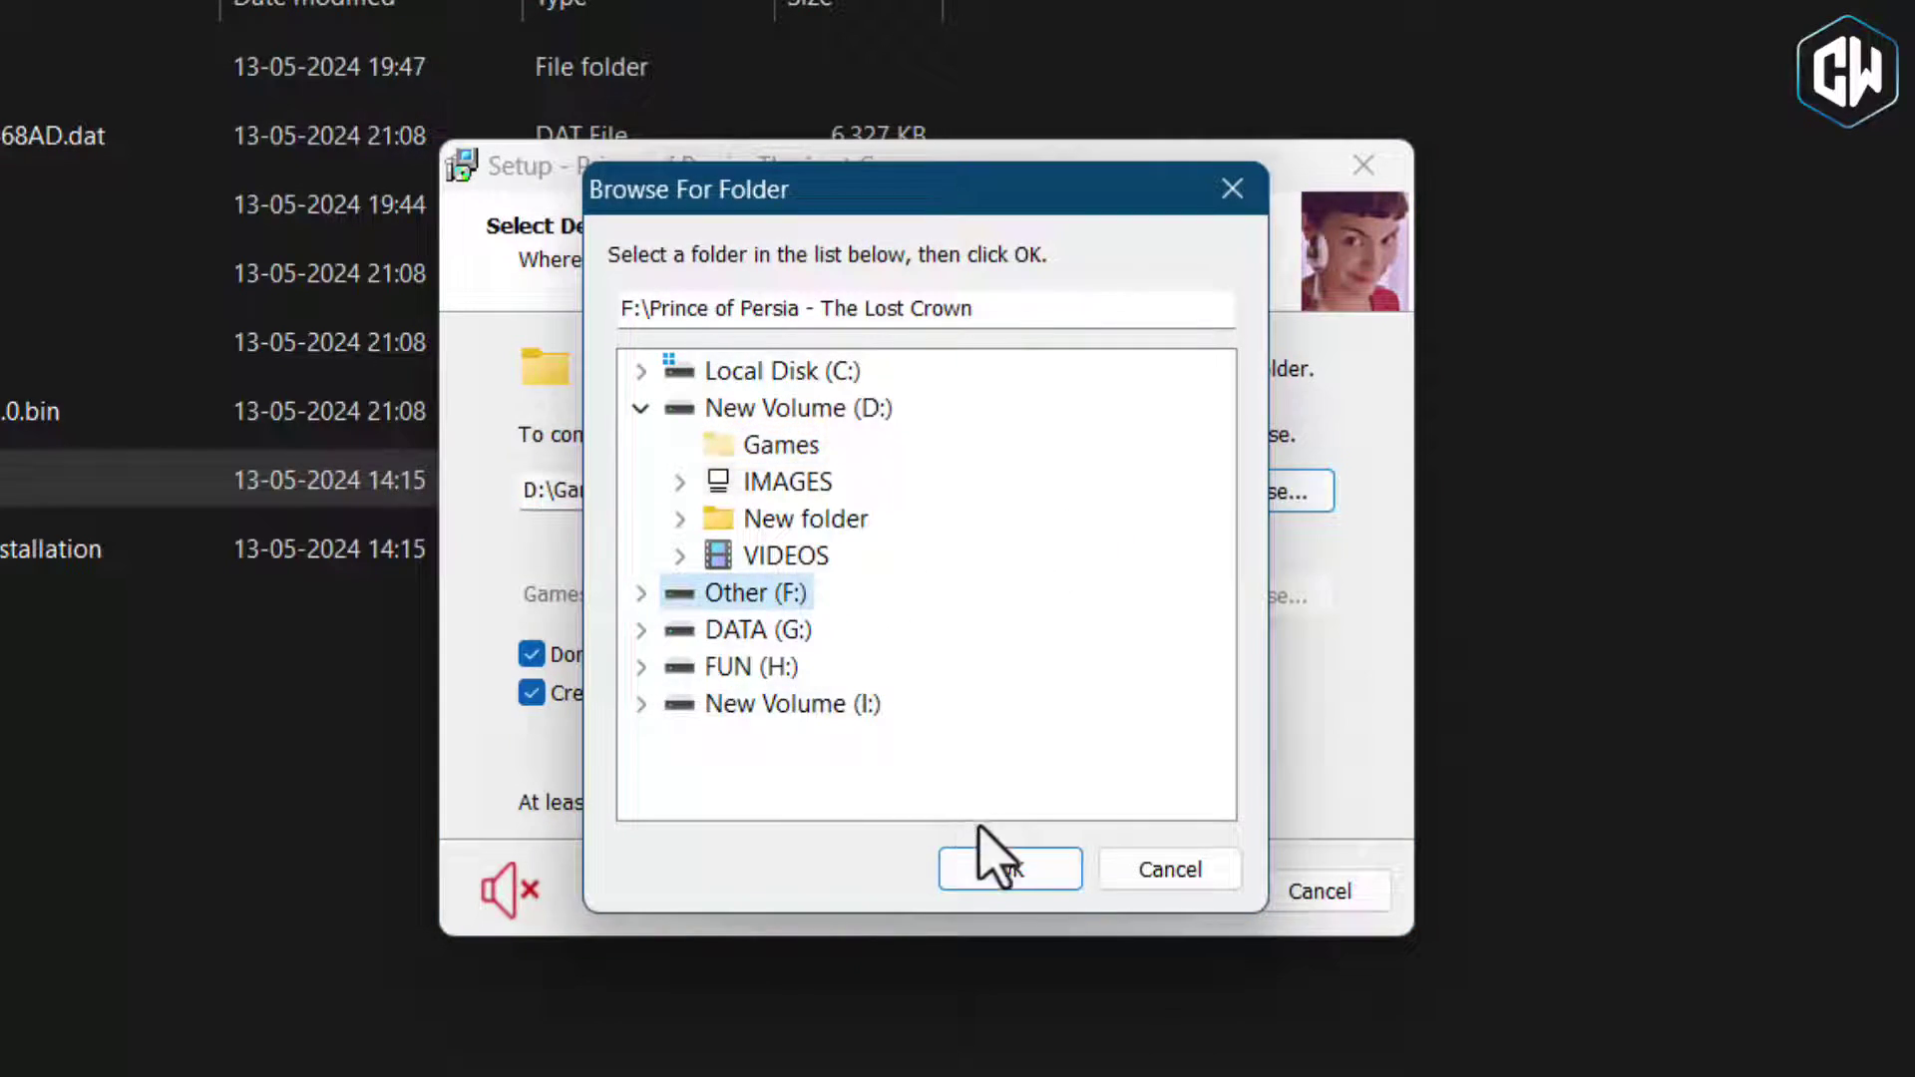
pyautogui.click(1002, 865)
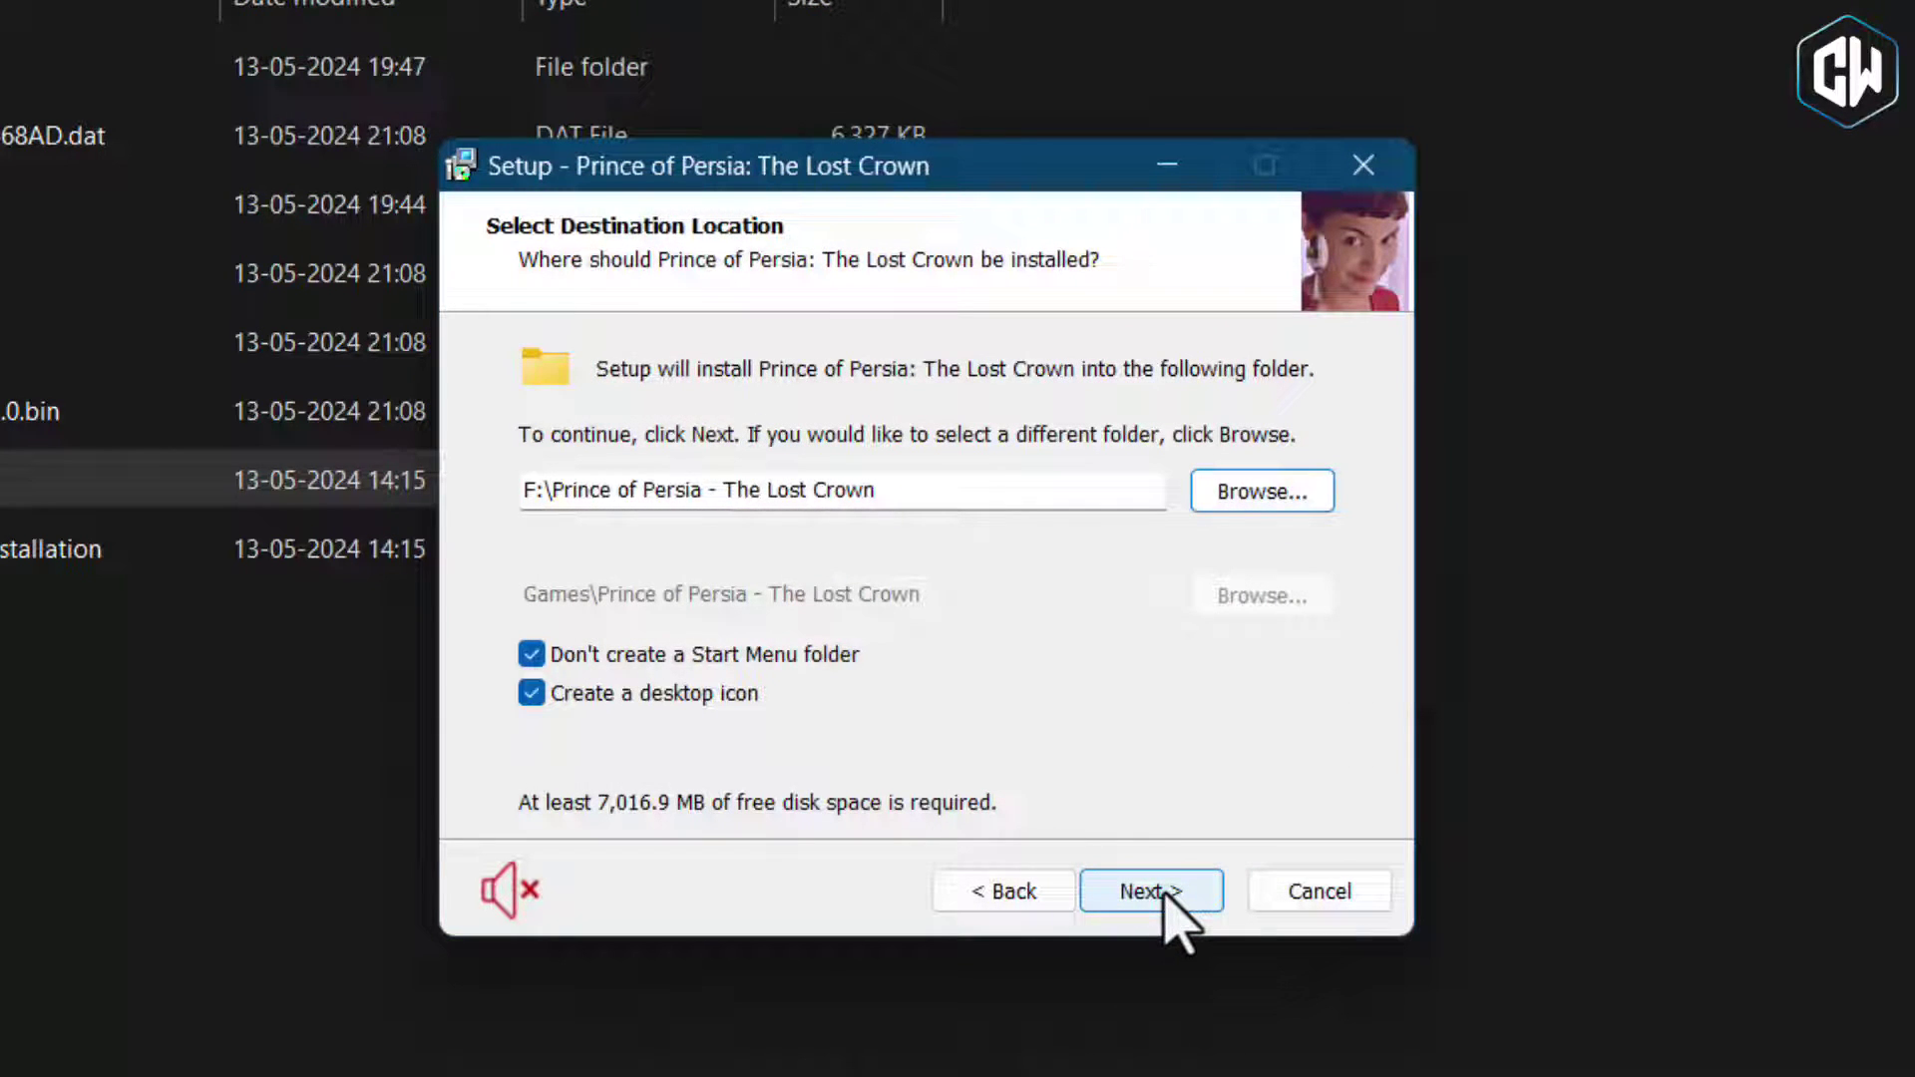
pyautogui.click(1167, 891)
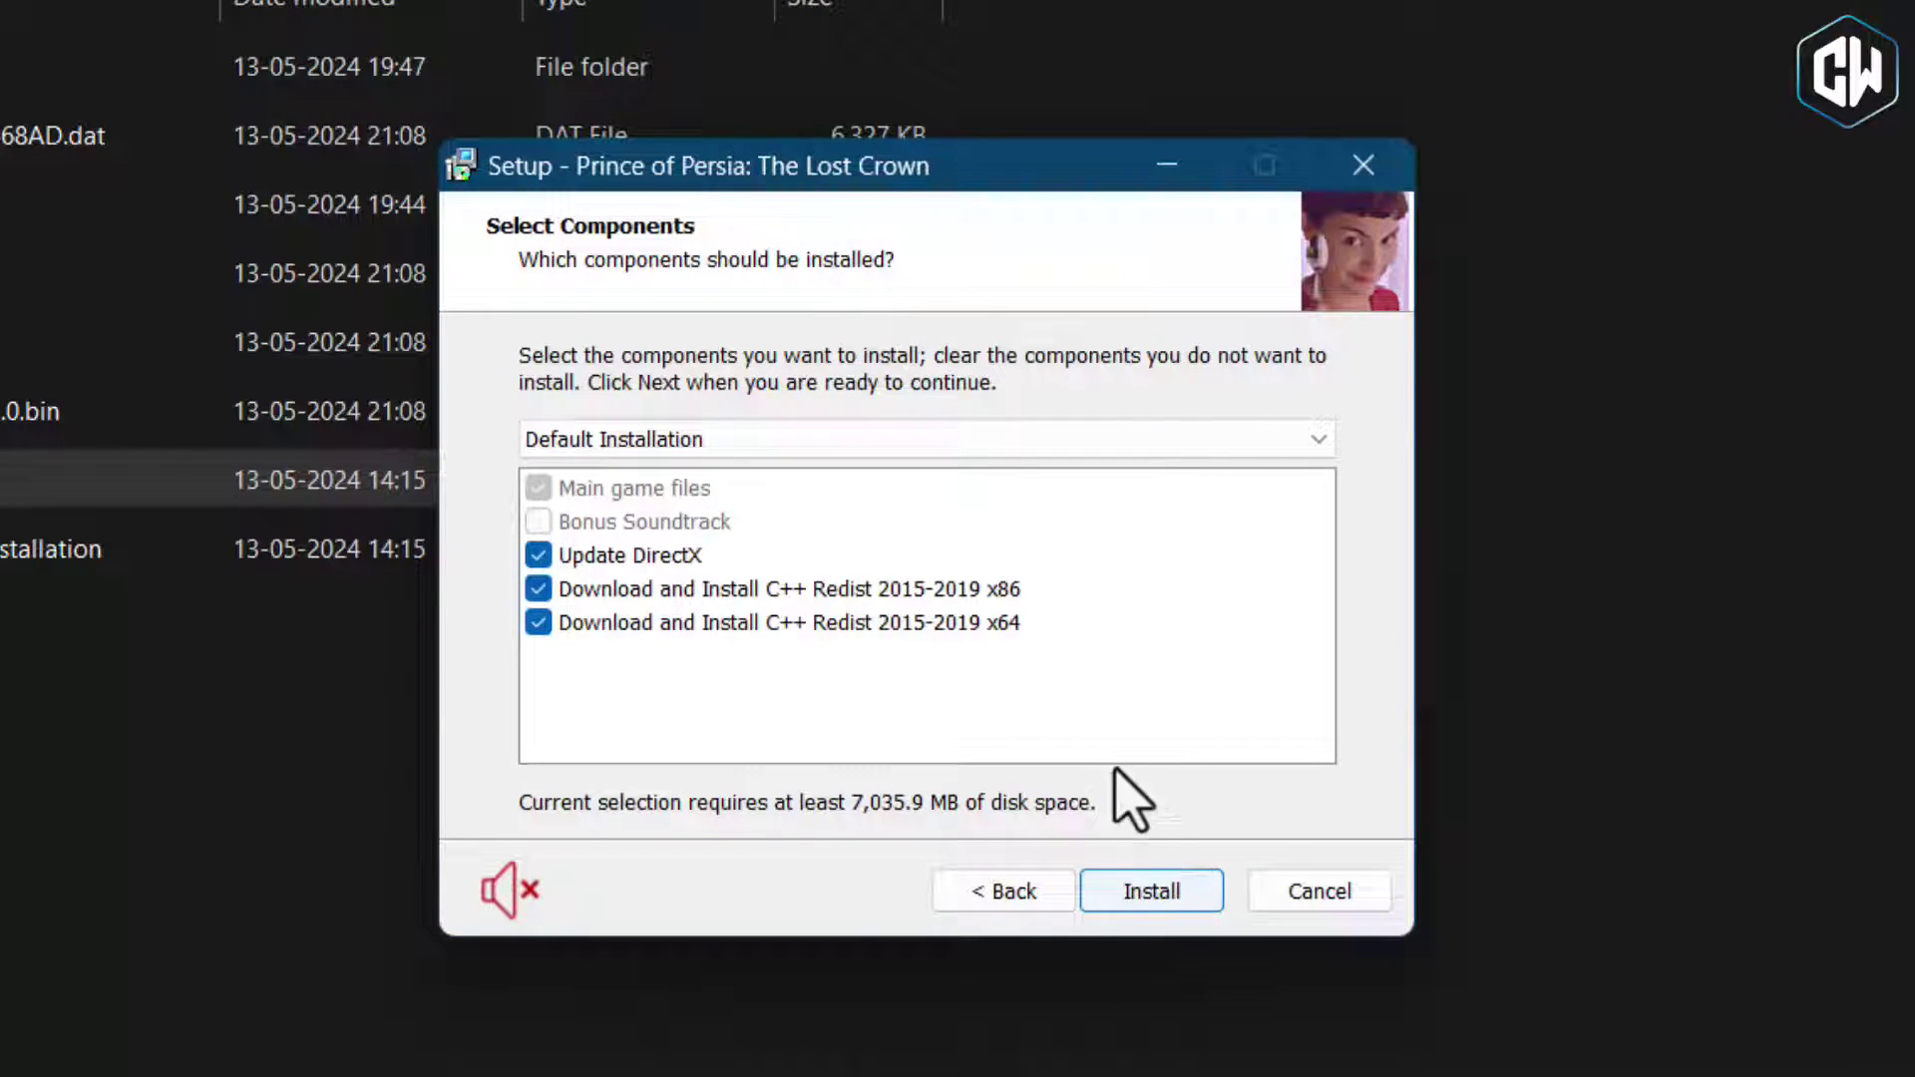
# Exclude the C++ Redist 2015-2019 x64, C++ Redist 2015-2019 x86 and Update DirectX components from the installation.
pyautogui.click(537, 622)
pyautogui.click(538, 589)
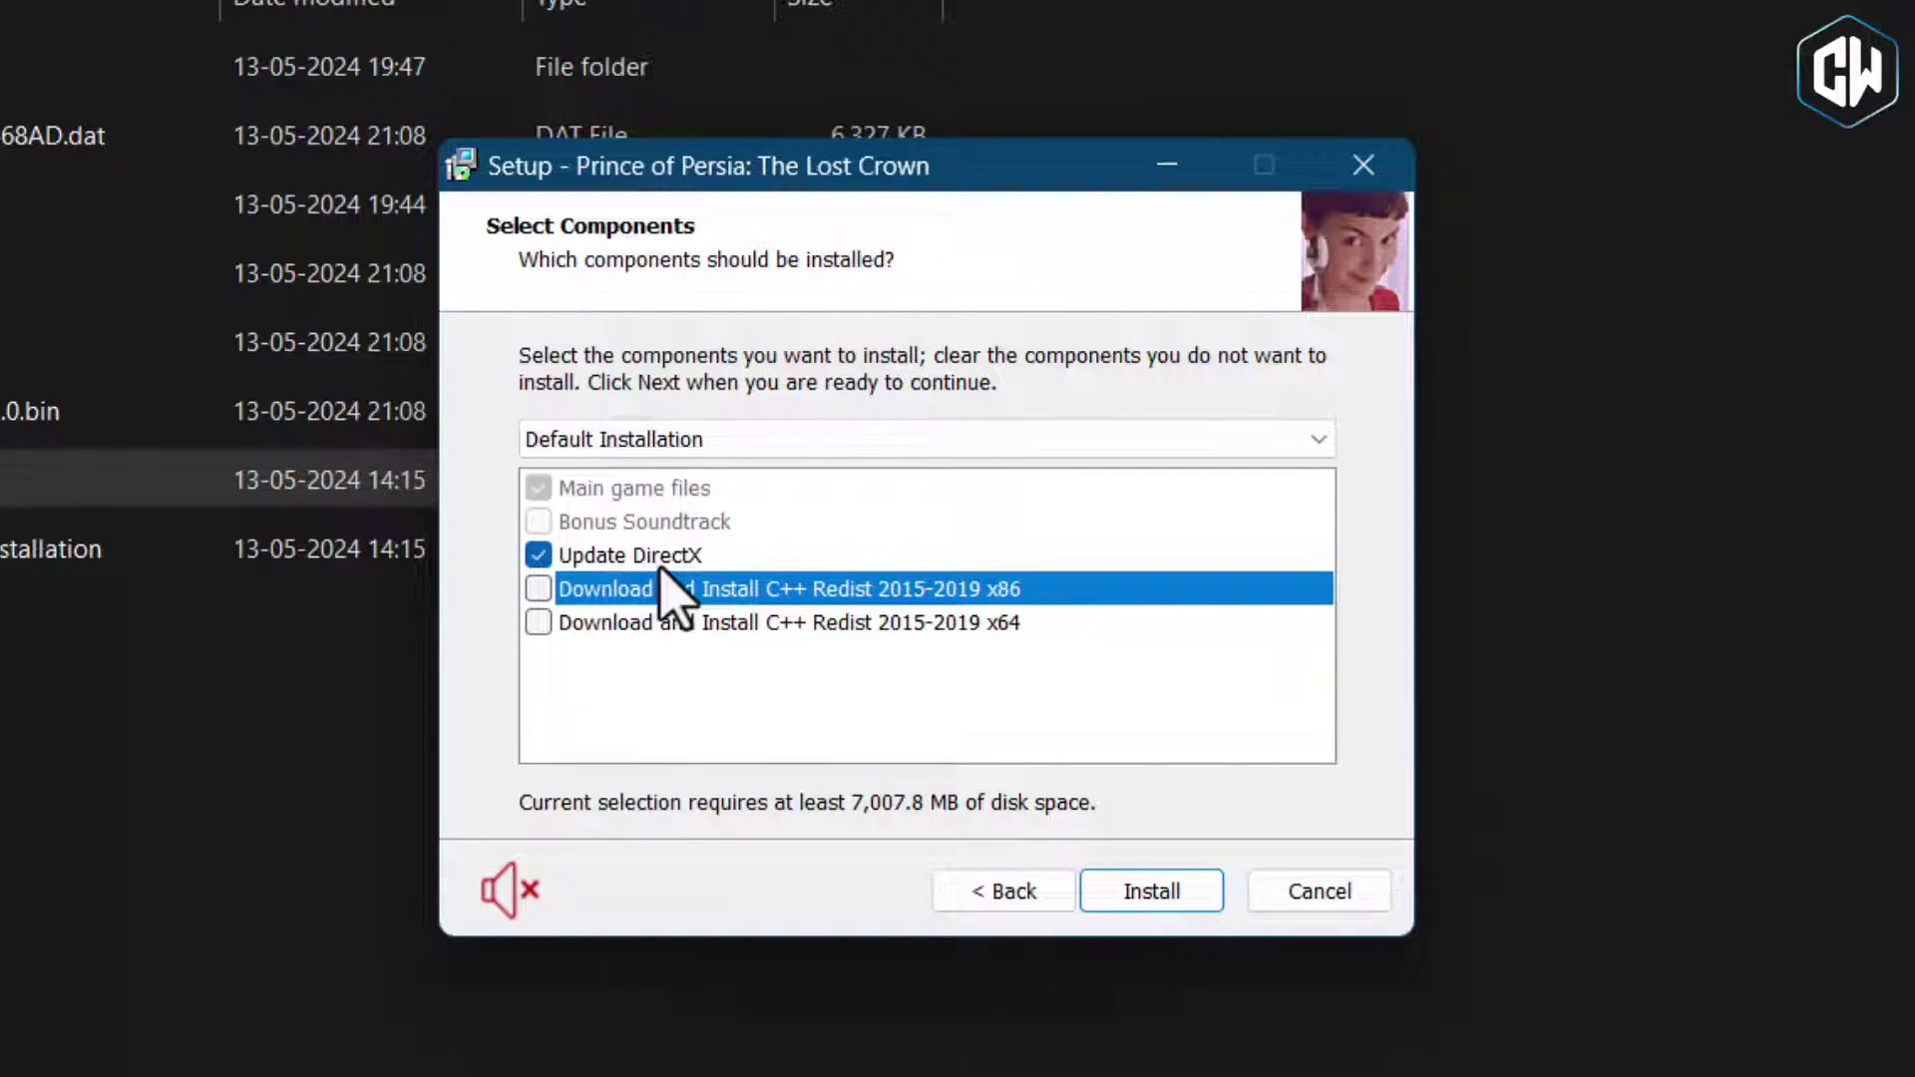
pyautogui.click(538, 556)
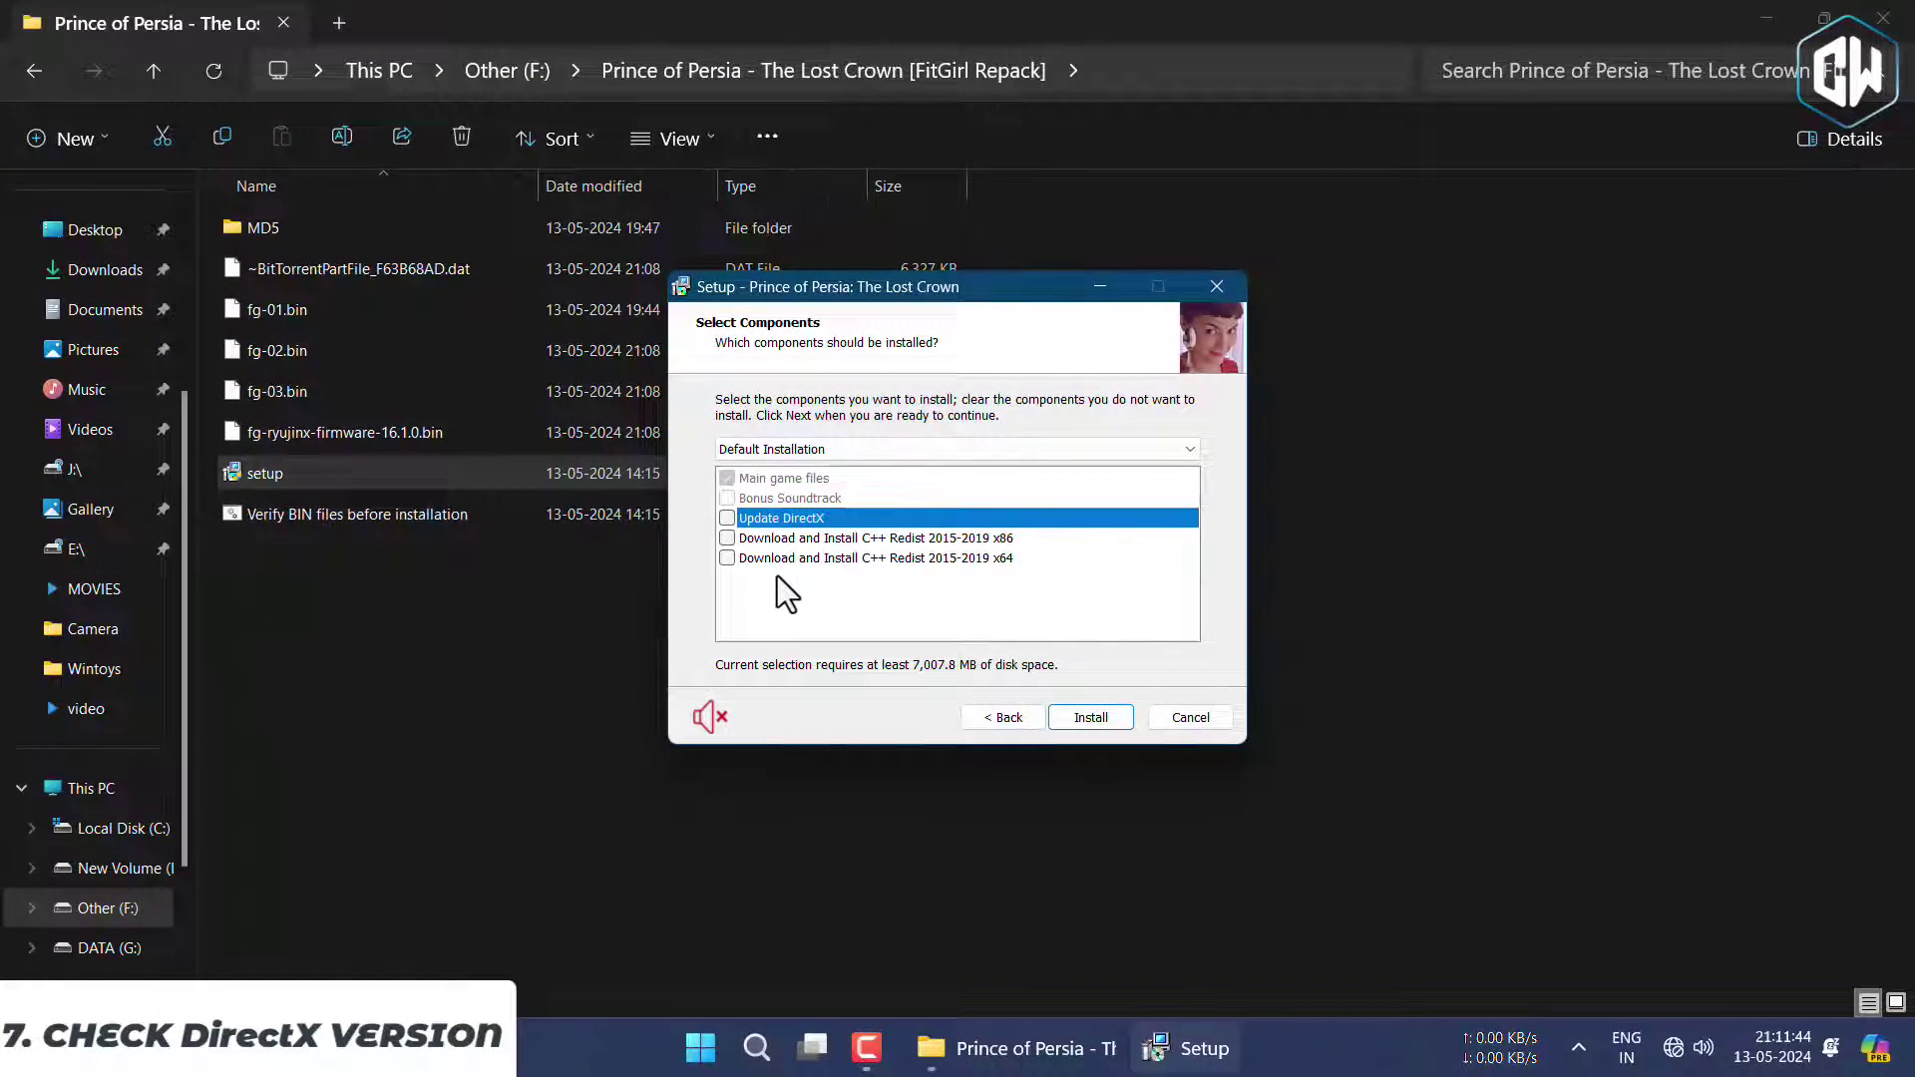
# Launch dxdiag through the Windows Run dialog to check the installed DirectX version.
pyautogui.press('super+r')
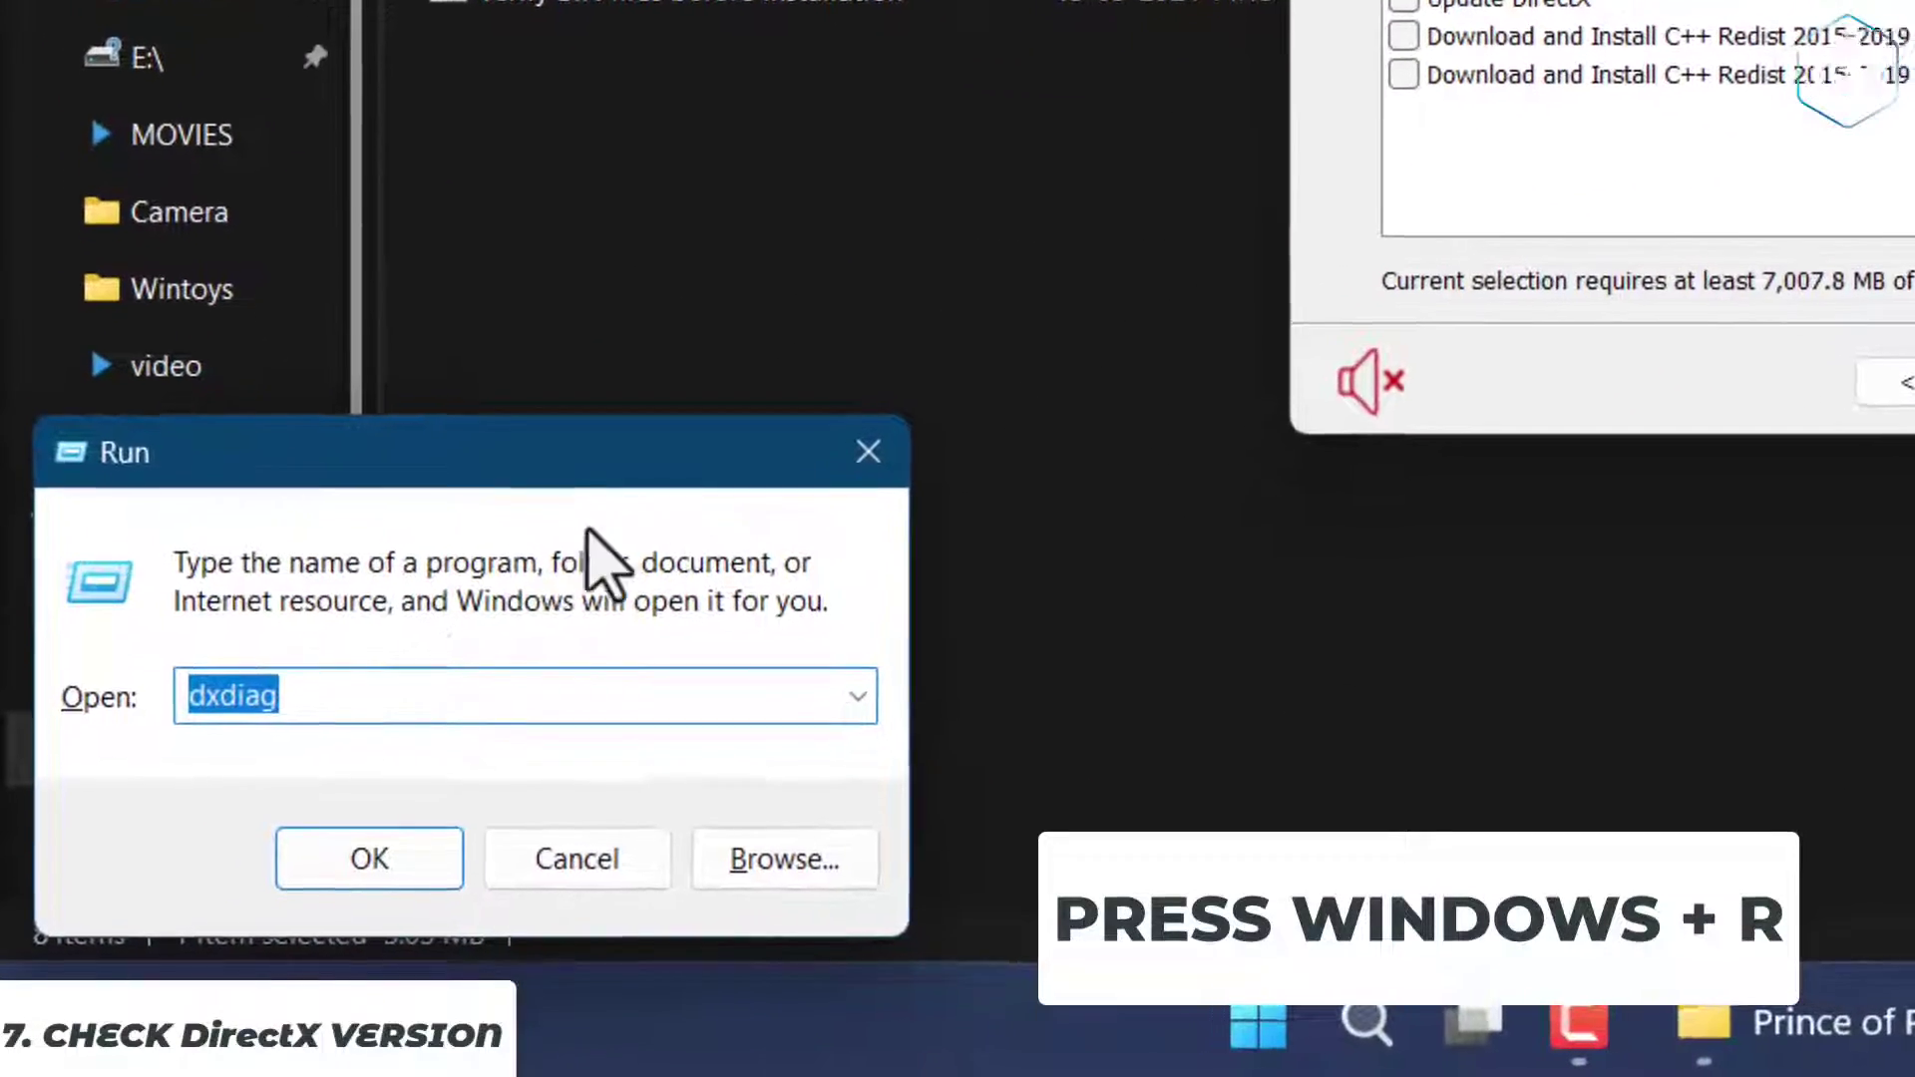
pyautogui.click(342, 675)
pyautogui.moveTo(342, 675); pyautogui.dragTo(159, 692)
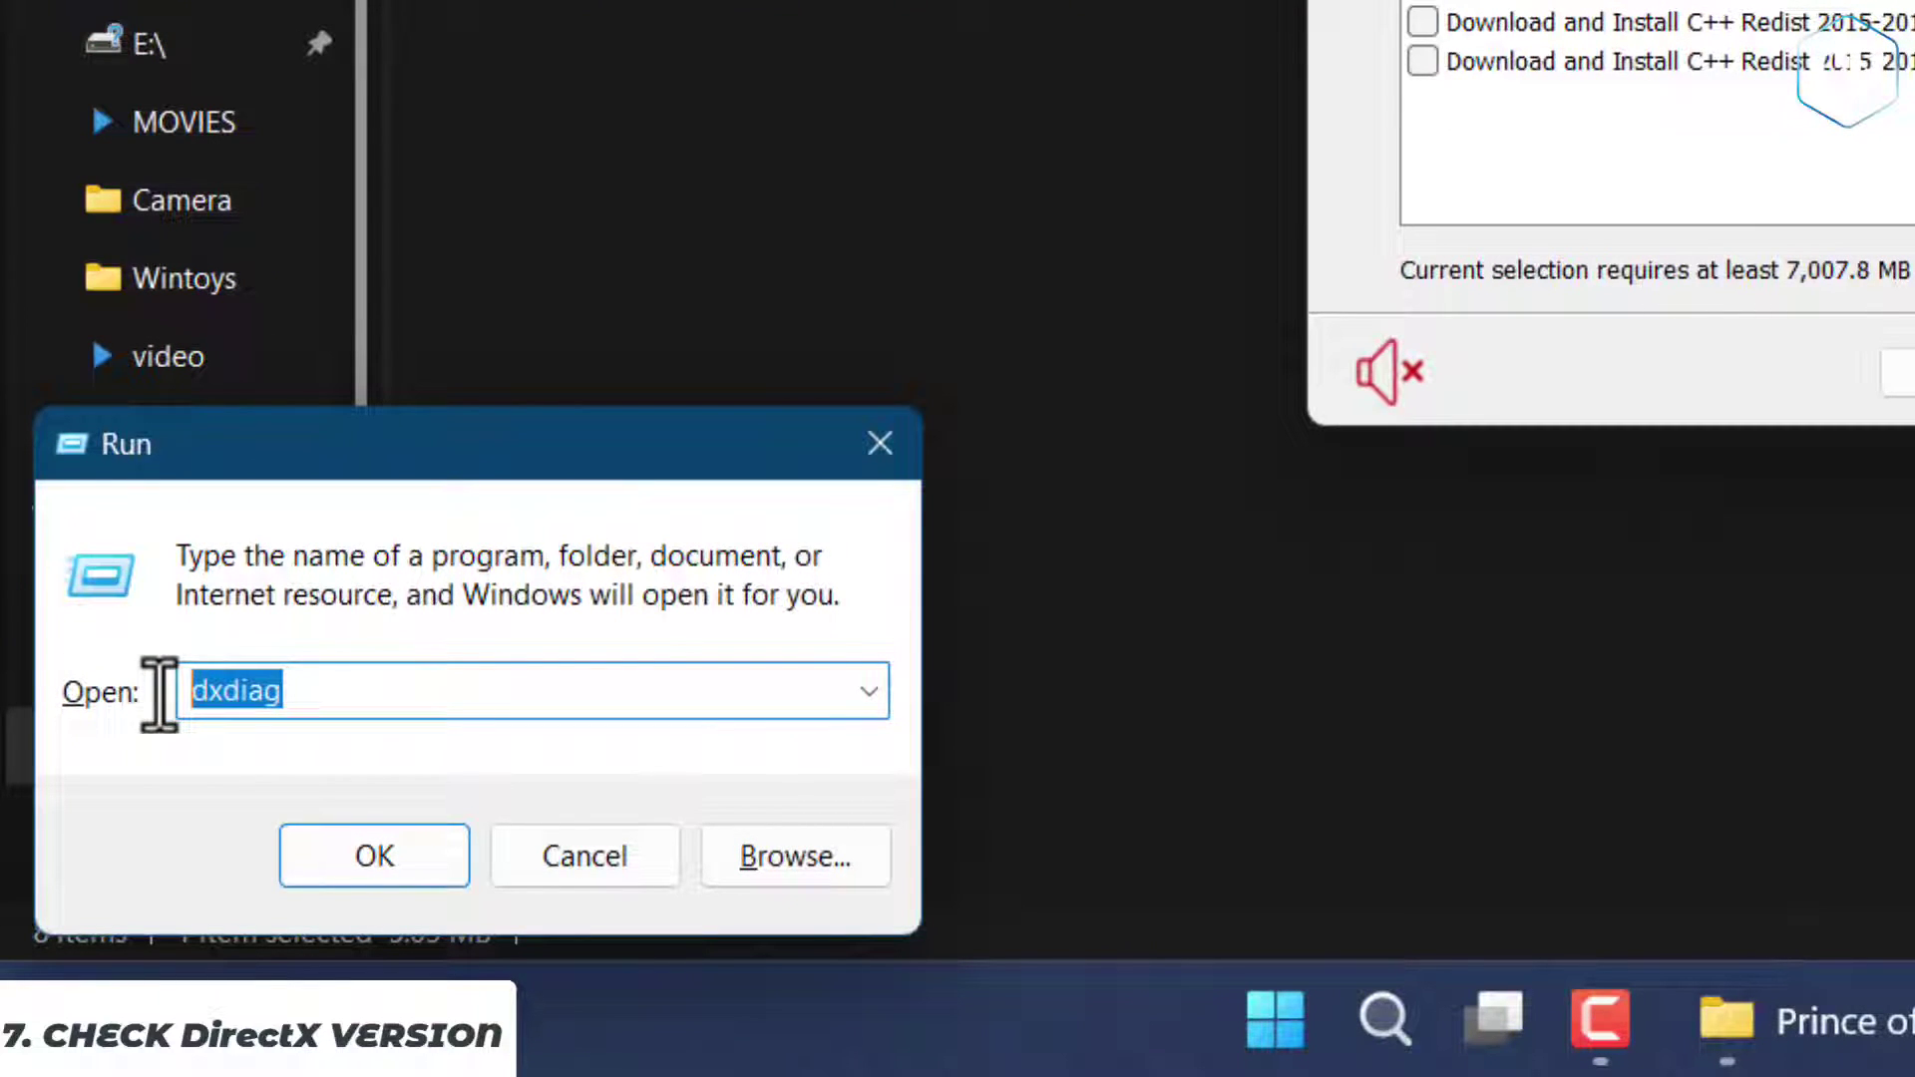
pyautogui.click(359, 855)
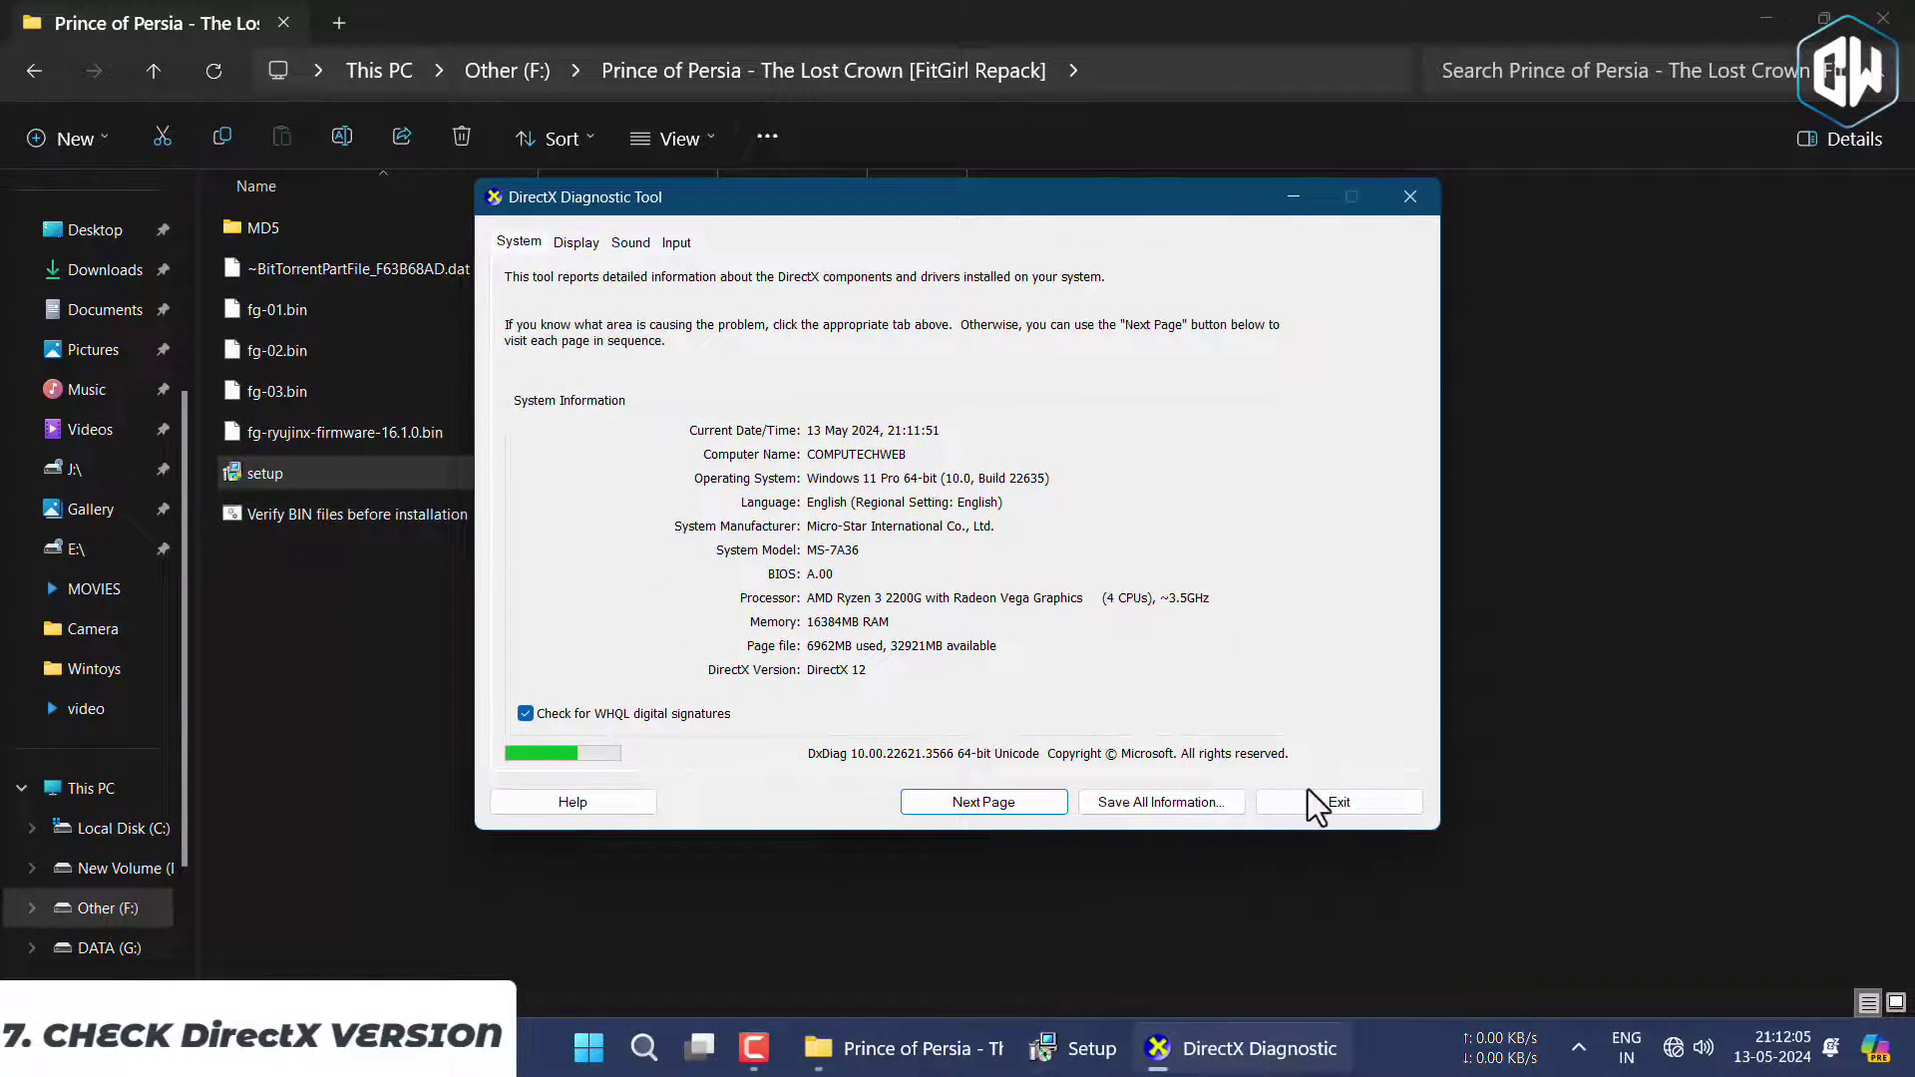
# Exit the DirectX Diagnostic Tool, close the repack's File Explorer window and refresh the desktop.
pyautogui.click(1337, 798)
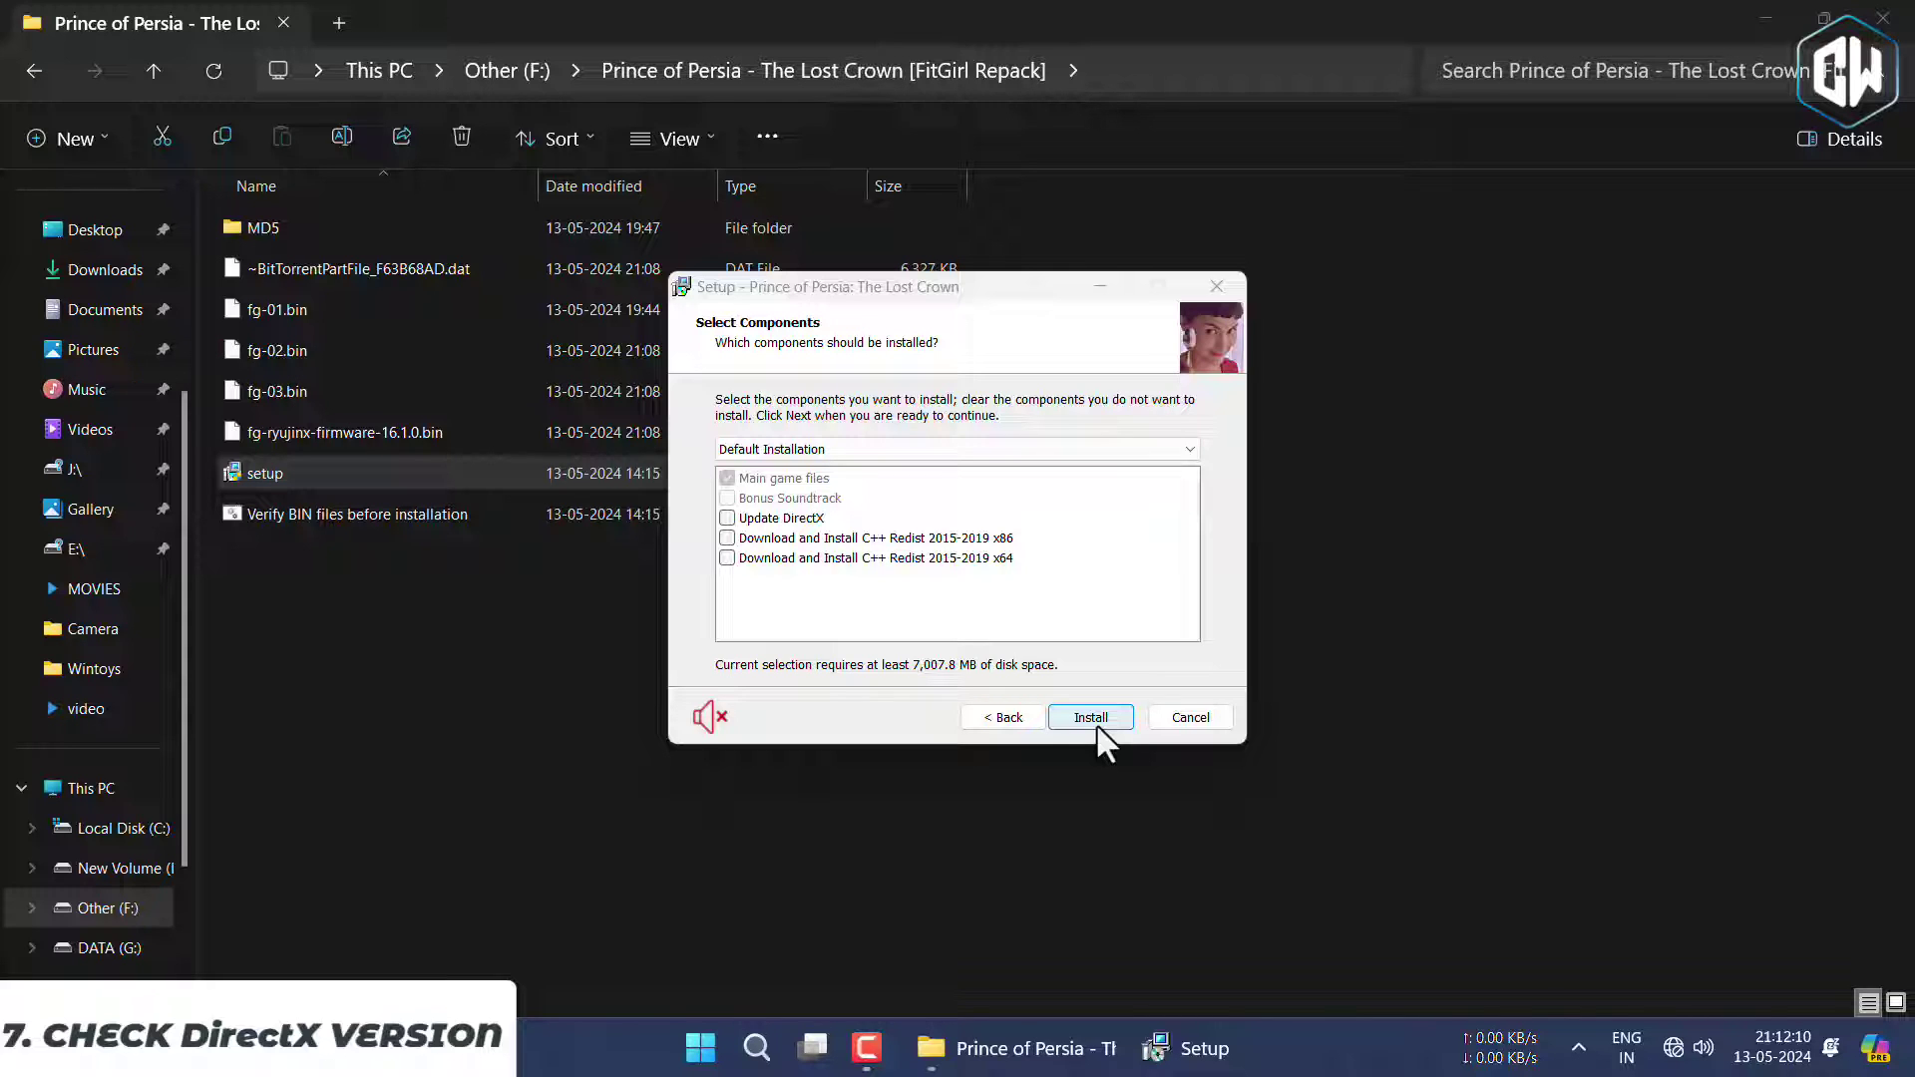
pyautogui.click(1883, 18)
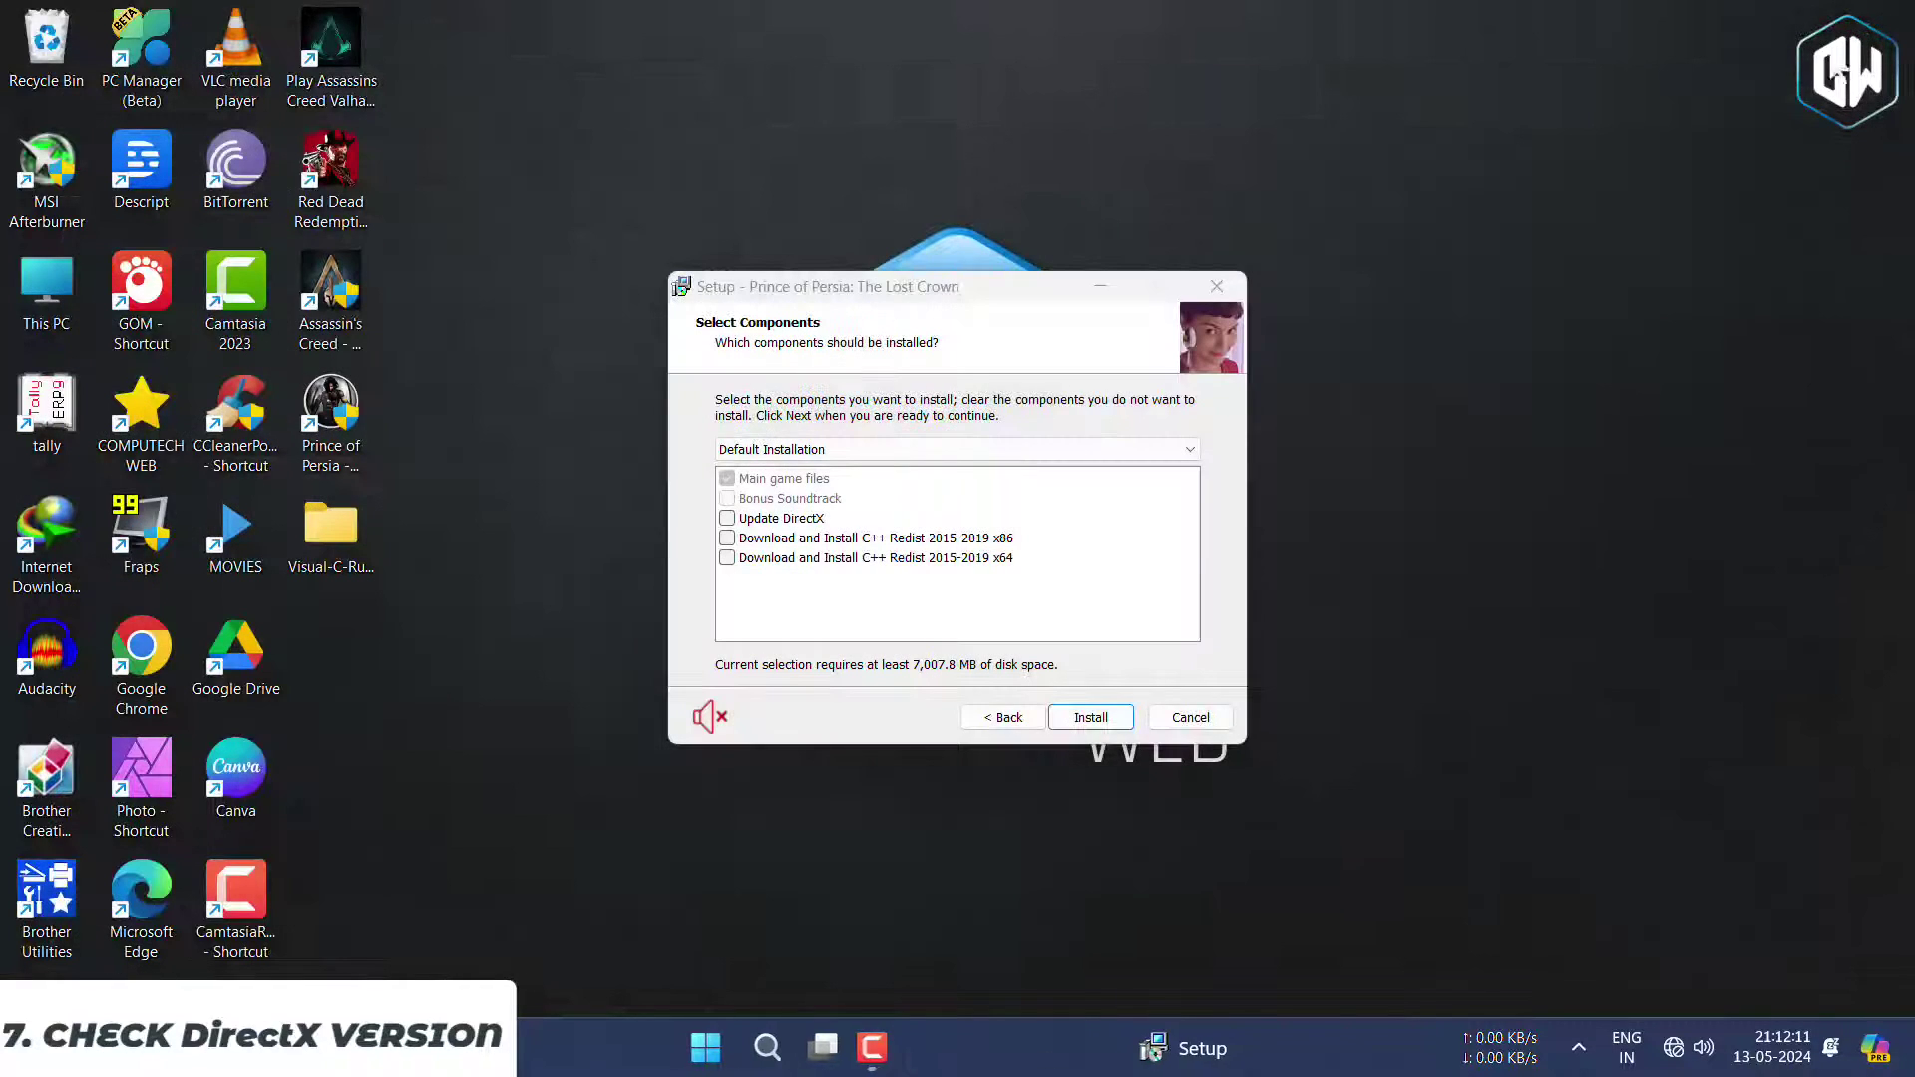
pyautogui.rightClick(1393, 211)
pyautogui.click(1436, 289)
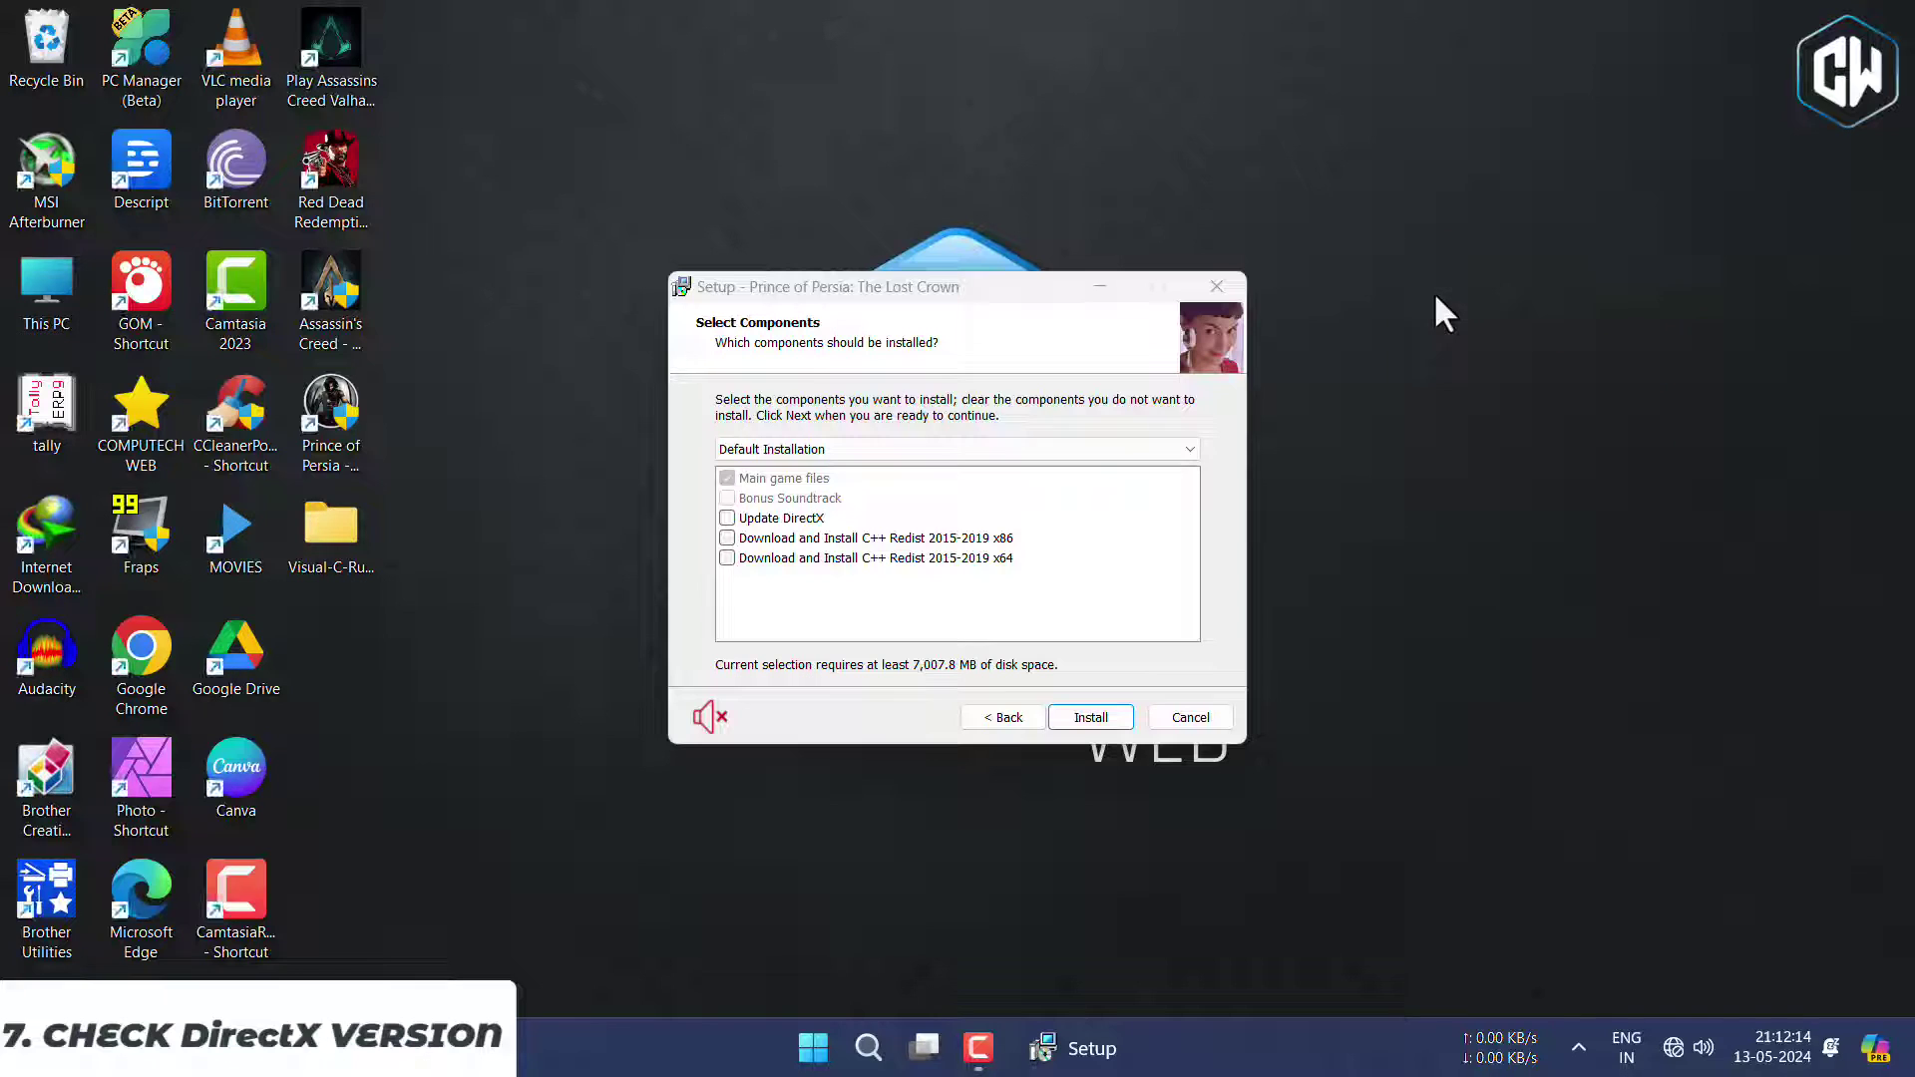
# Check the hidden background programs in the system tray, and start installing the game with the selected components.
pyautogui.click(1577, 1045)
pyautogui.click(1458, 805)
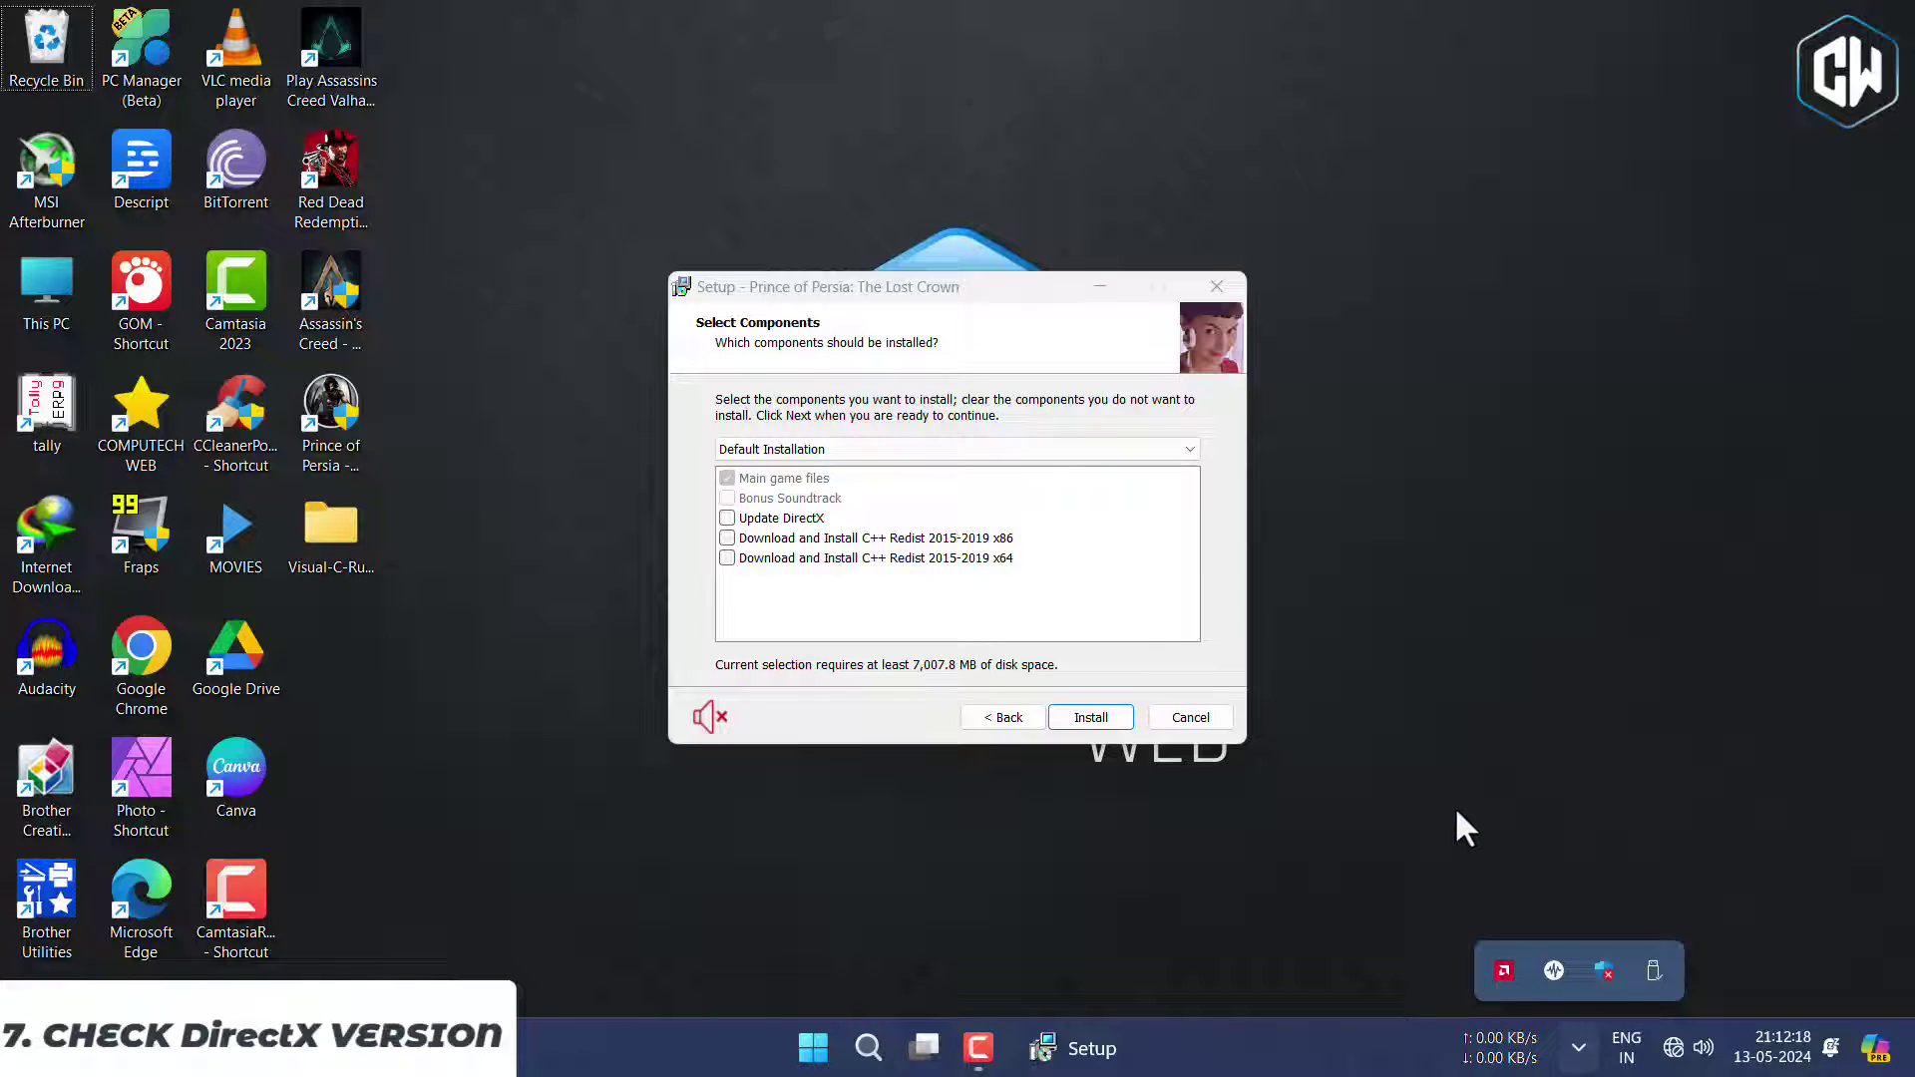
pyautogui.click(1088, 717)
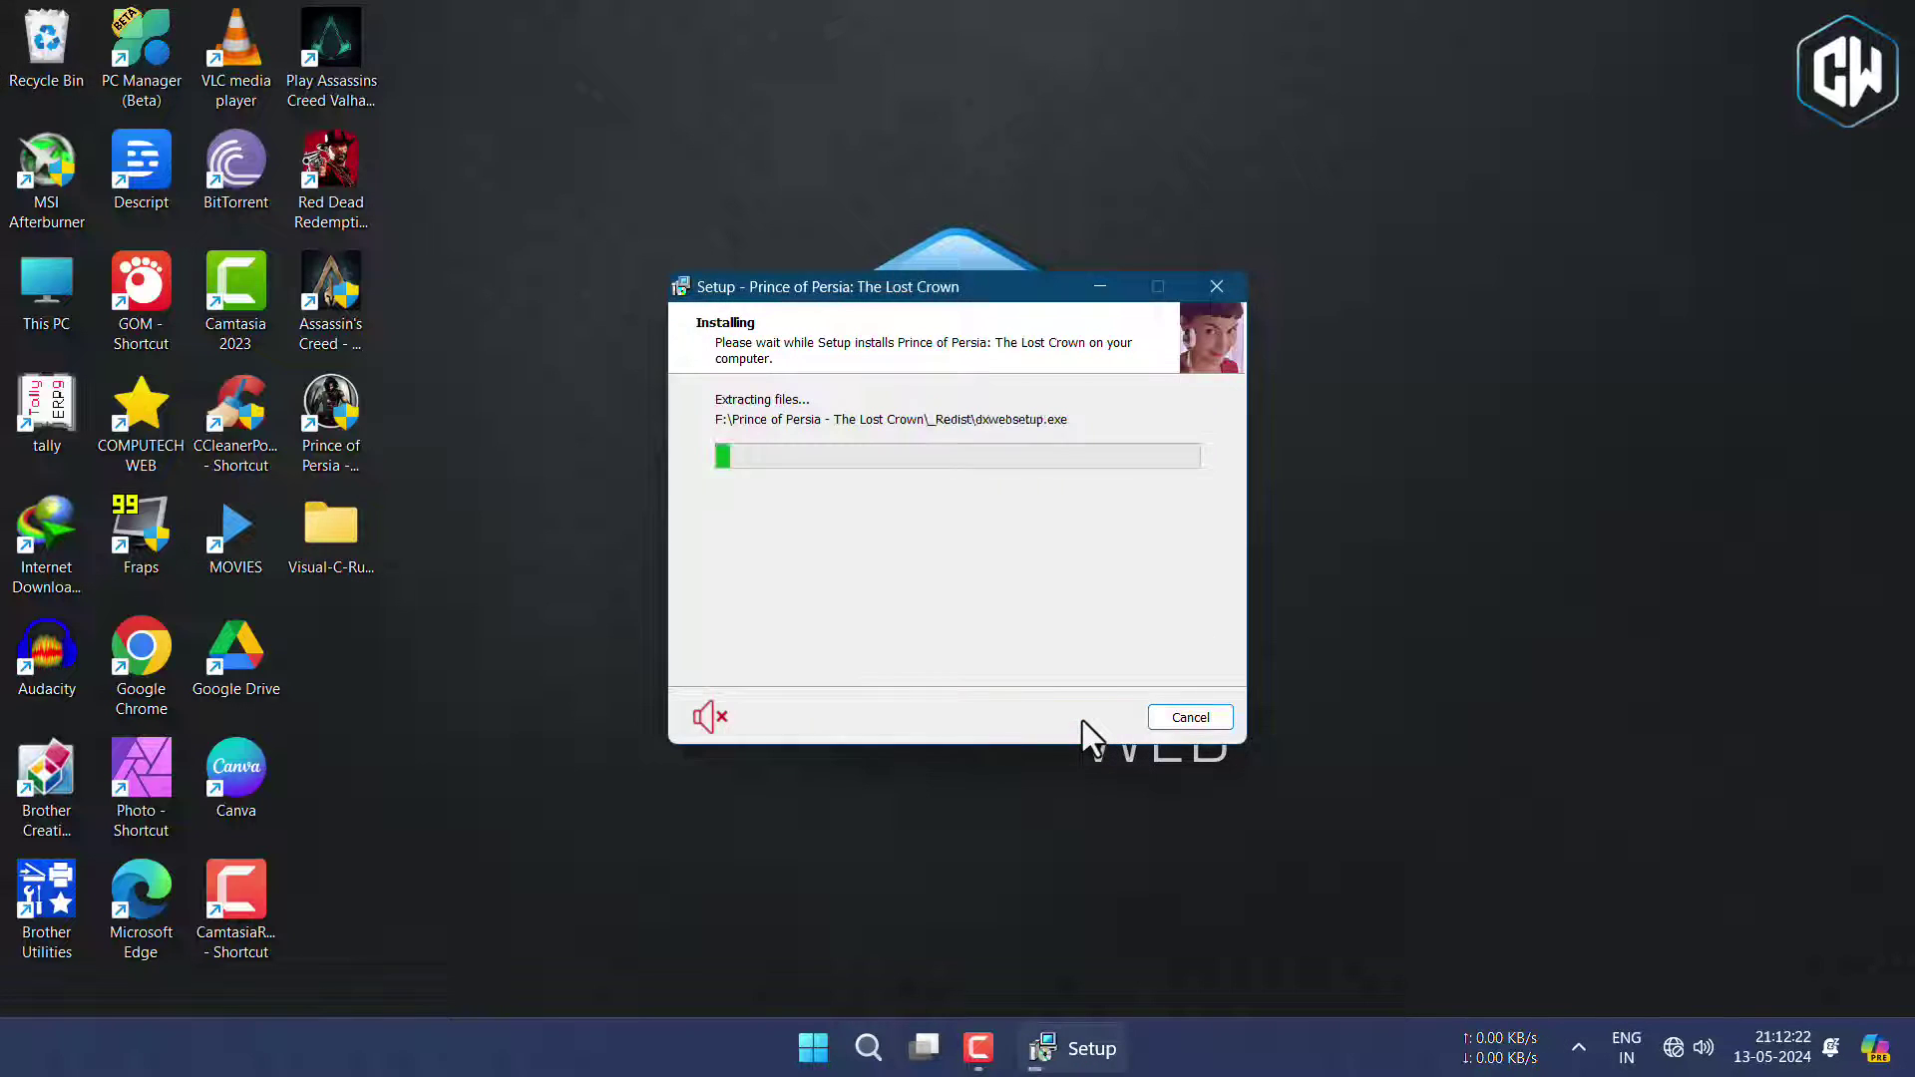
pyautogui.click(1083, 791)
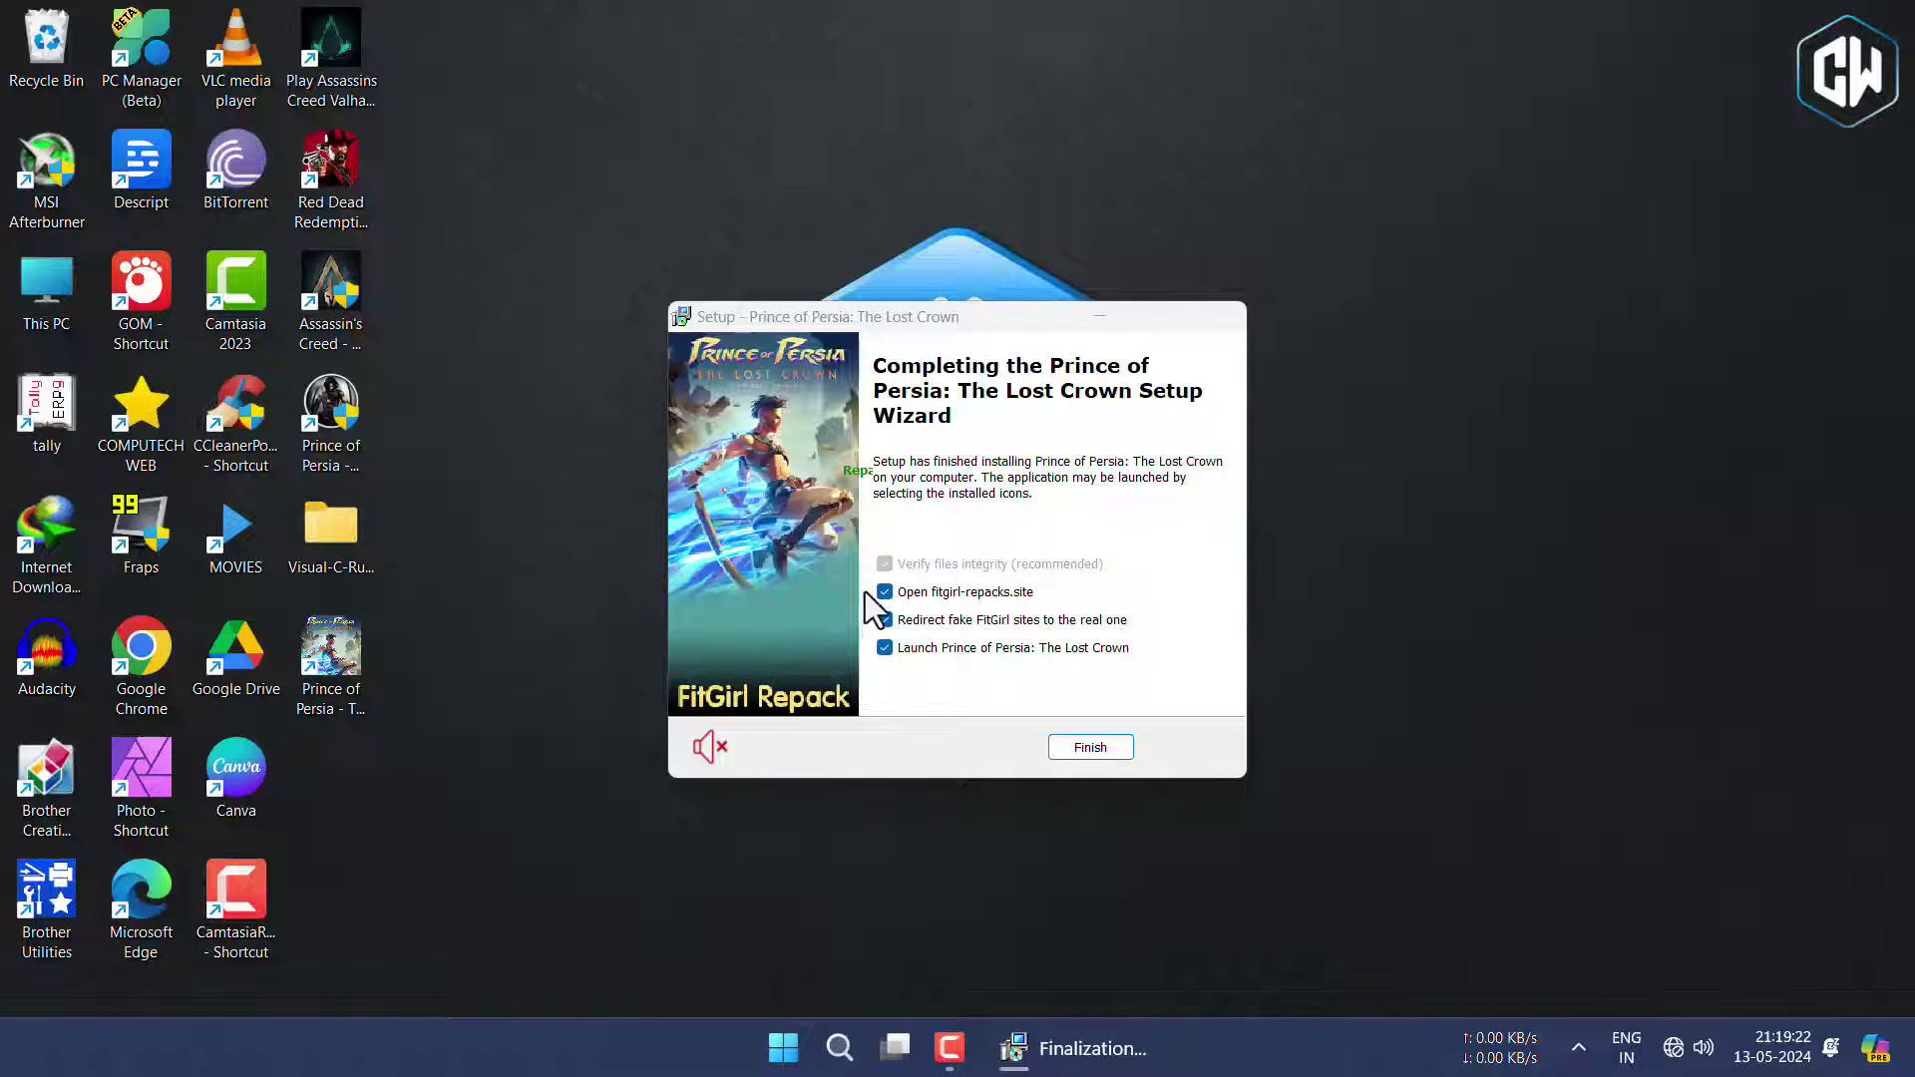
# Finish the setup without opening fitgirl-repacks.site, redirecting fake sites or launching the game, and close the QuickSFV file check.
pyautogui.click(885, 592)
pyautogui.click(885, 619)
pyautogui.click(885, 648)
pyautogui.click(1087, 747)
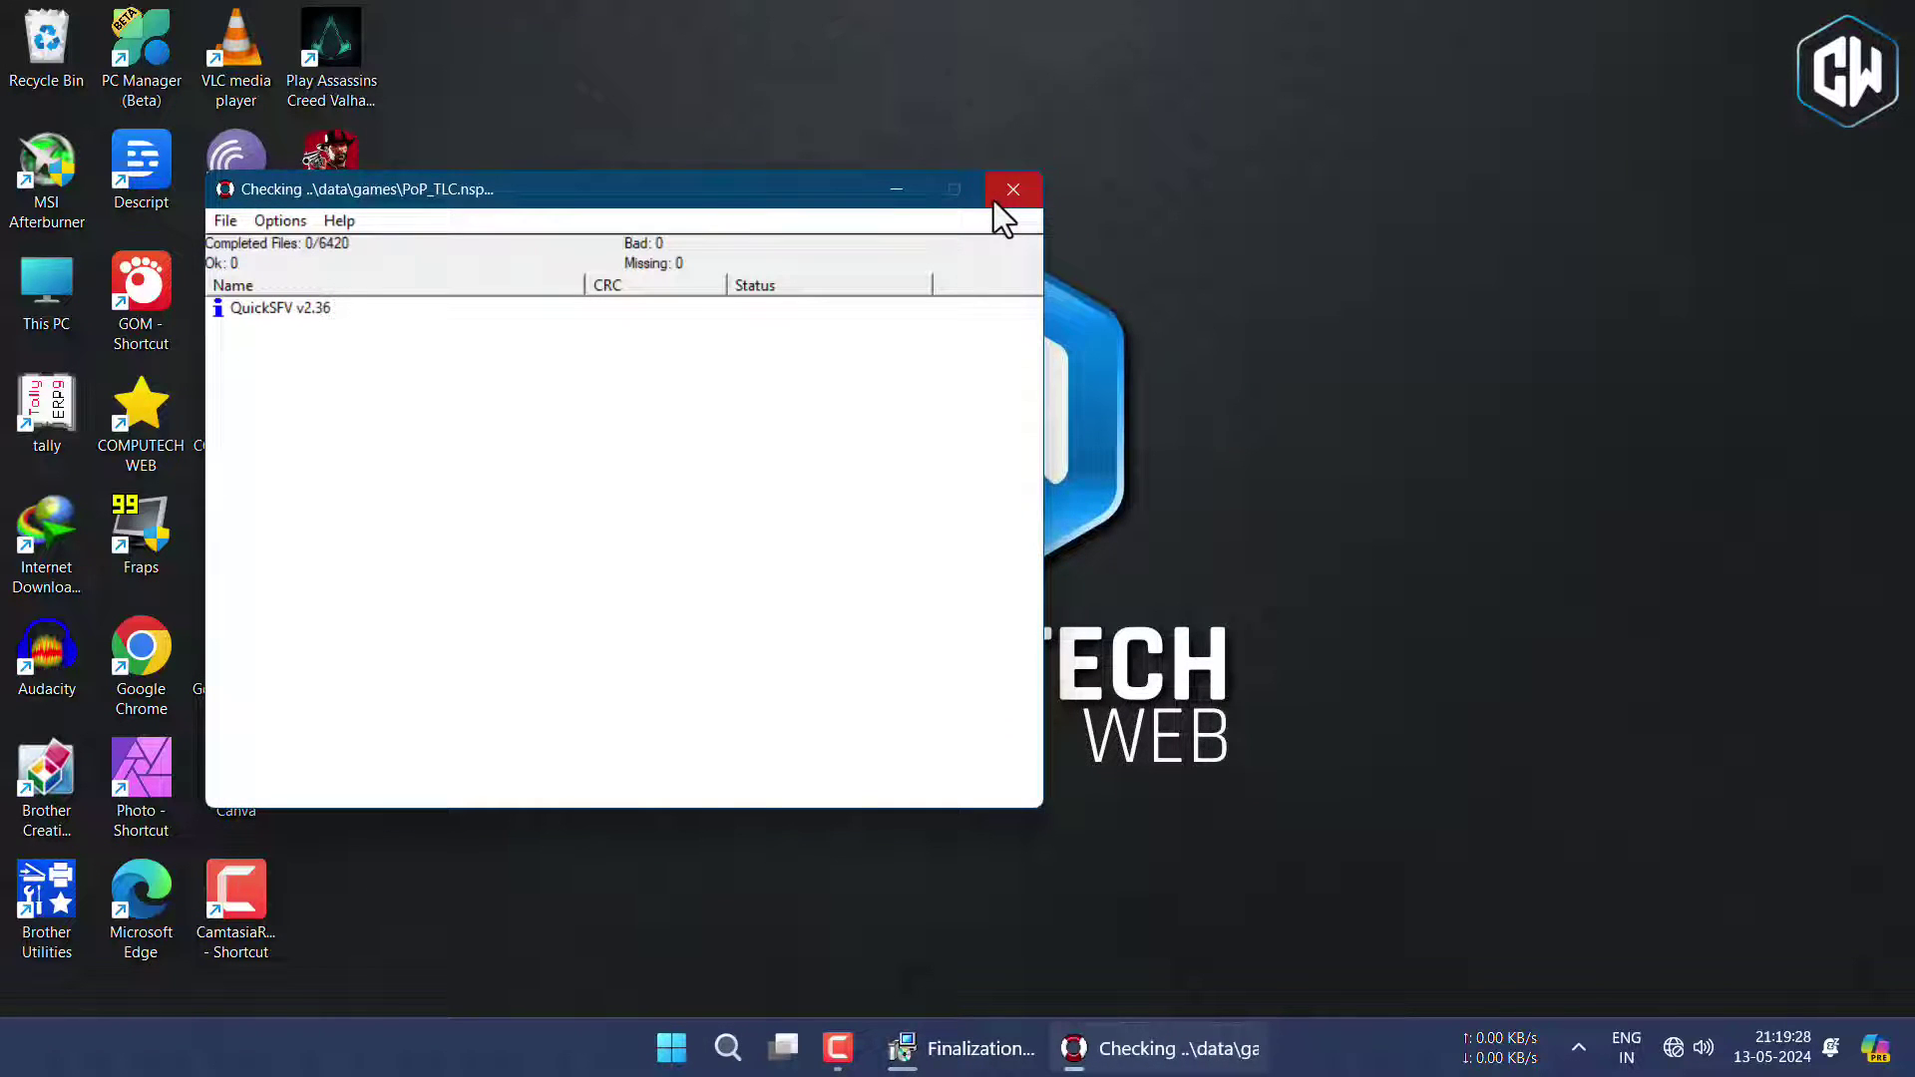
pyautogui.click(994, 200)
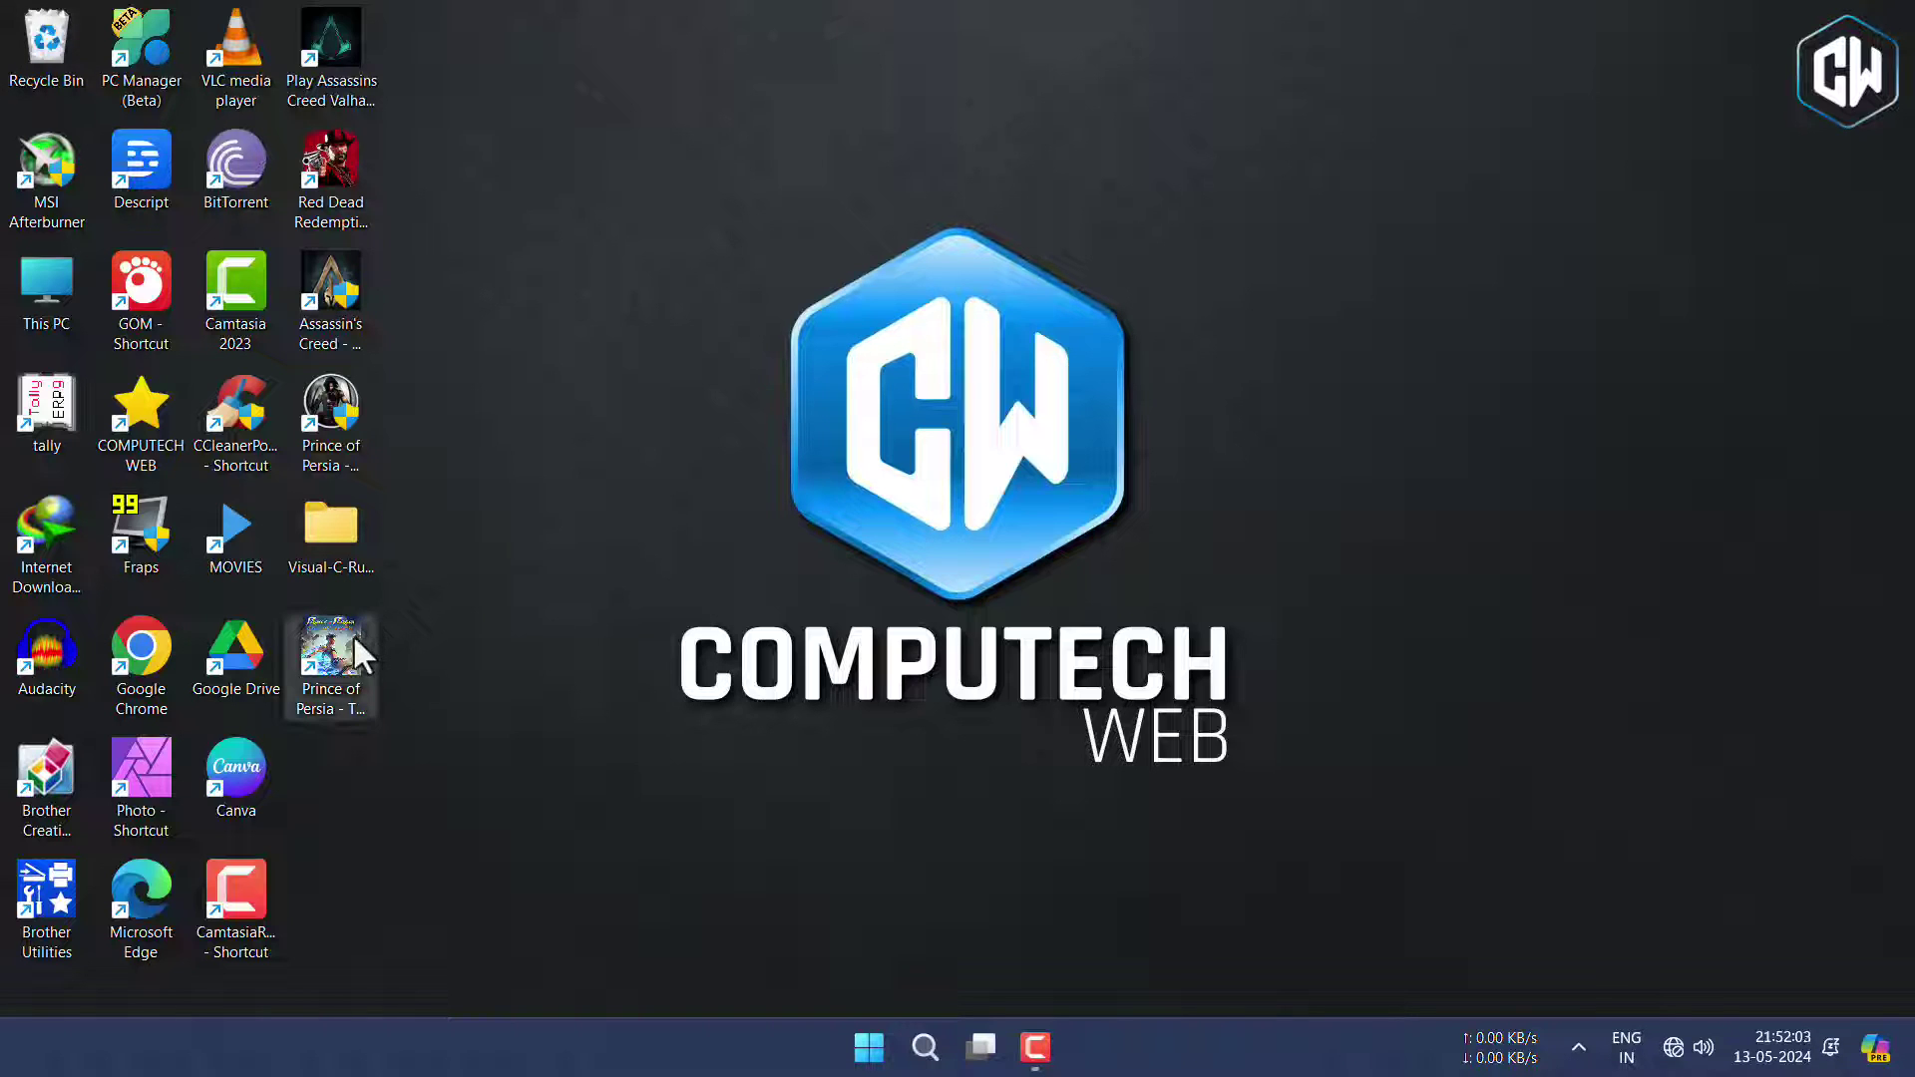
# Open Ryujinx from the new Prince of Persia desktop shortcut and start Prince of Persia: The Lost Crown from its game list.
pyautogui.click(357, 659)
pyautogui.doubleClick(353, 635)
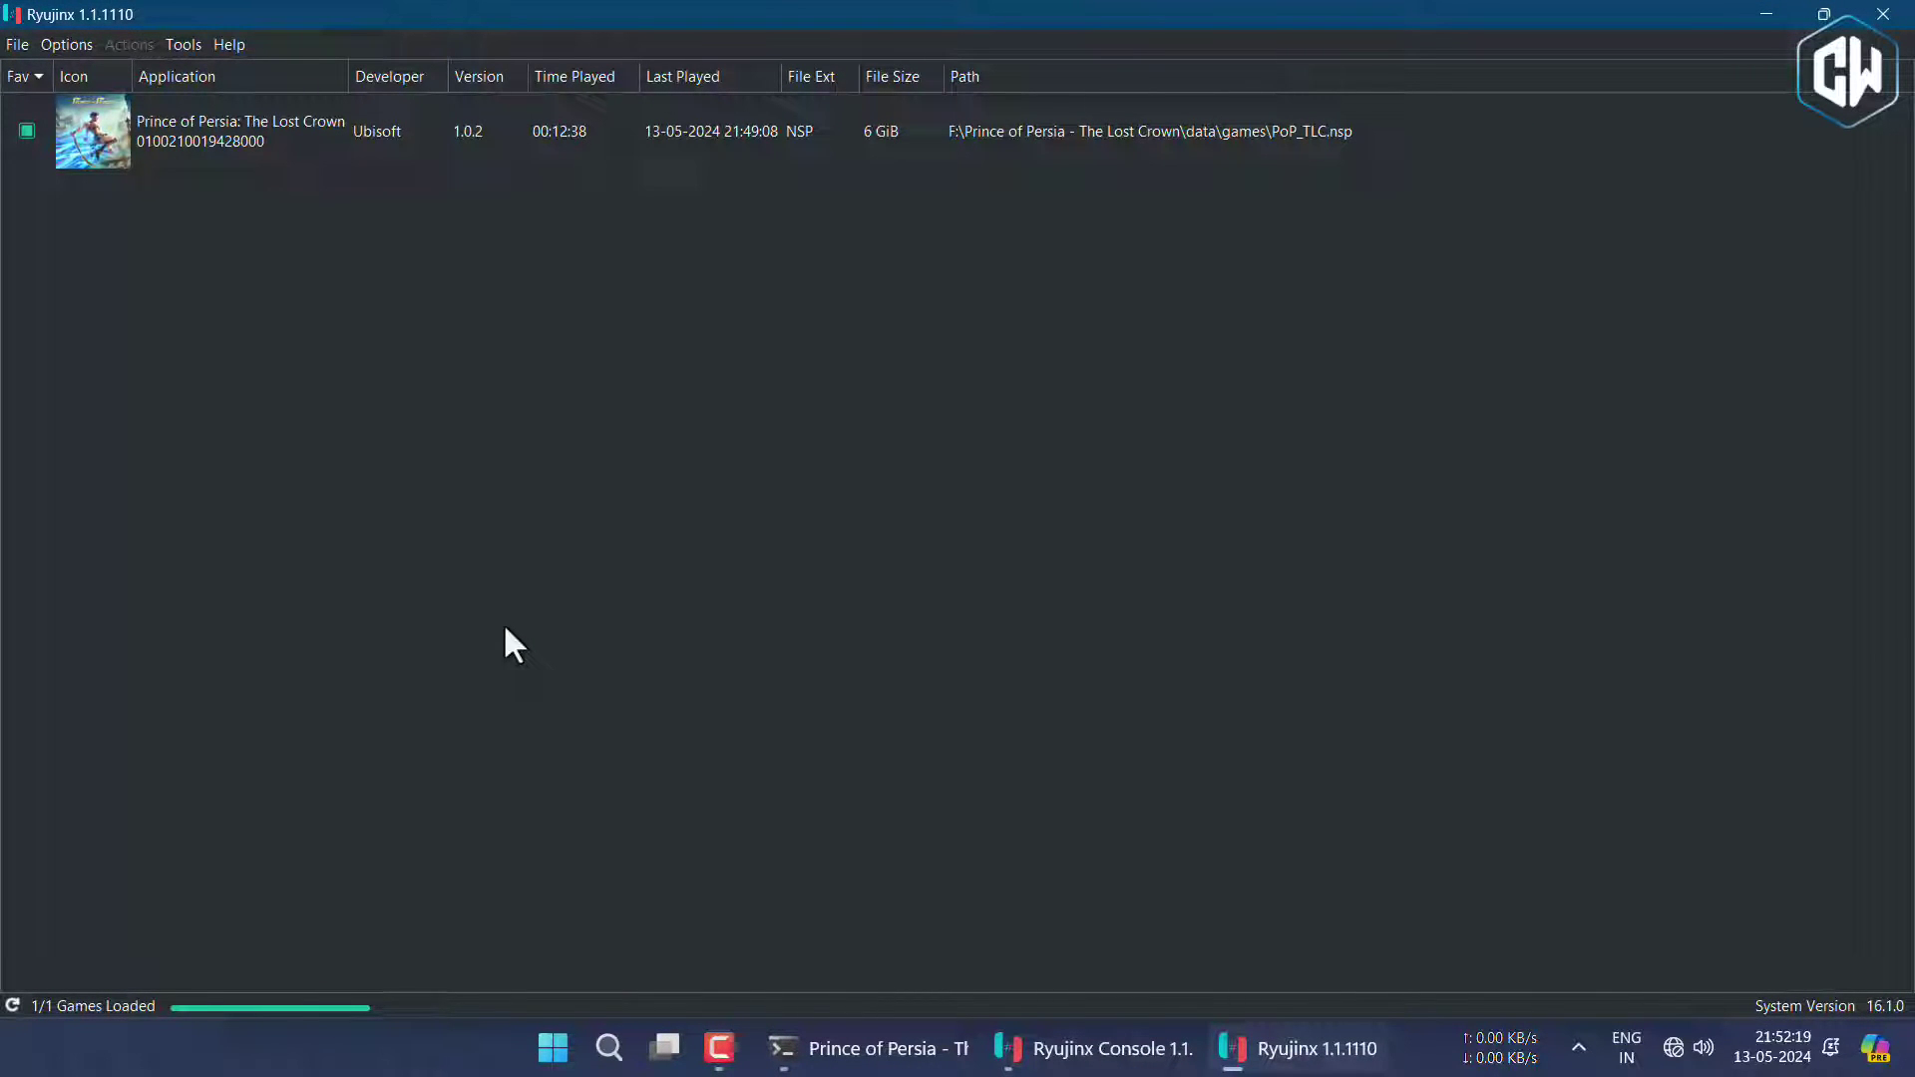
pyautogui.doubleClick(99, 115)
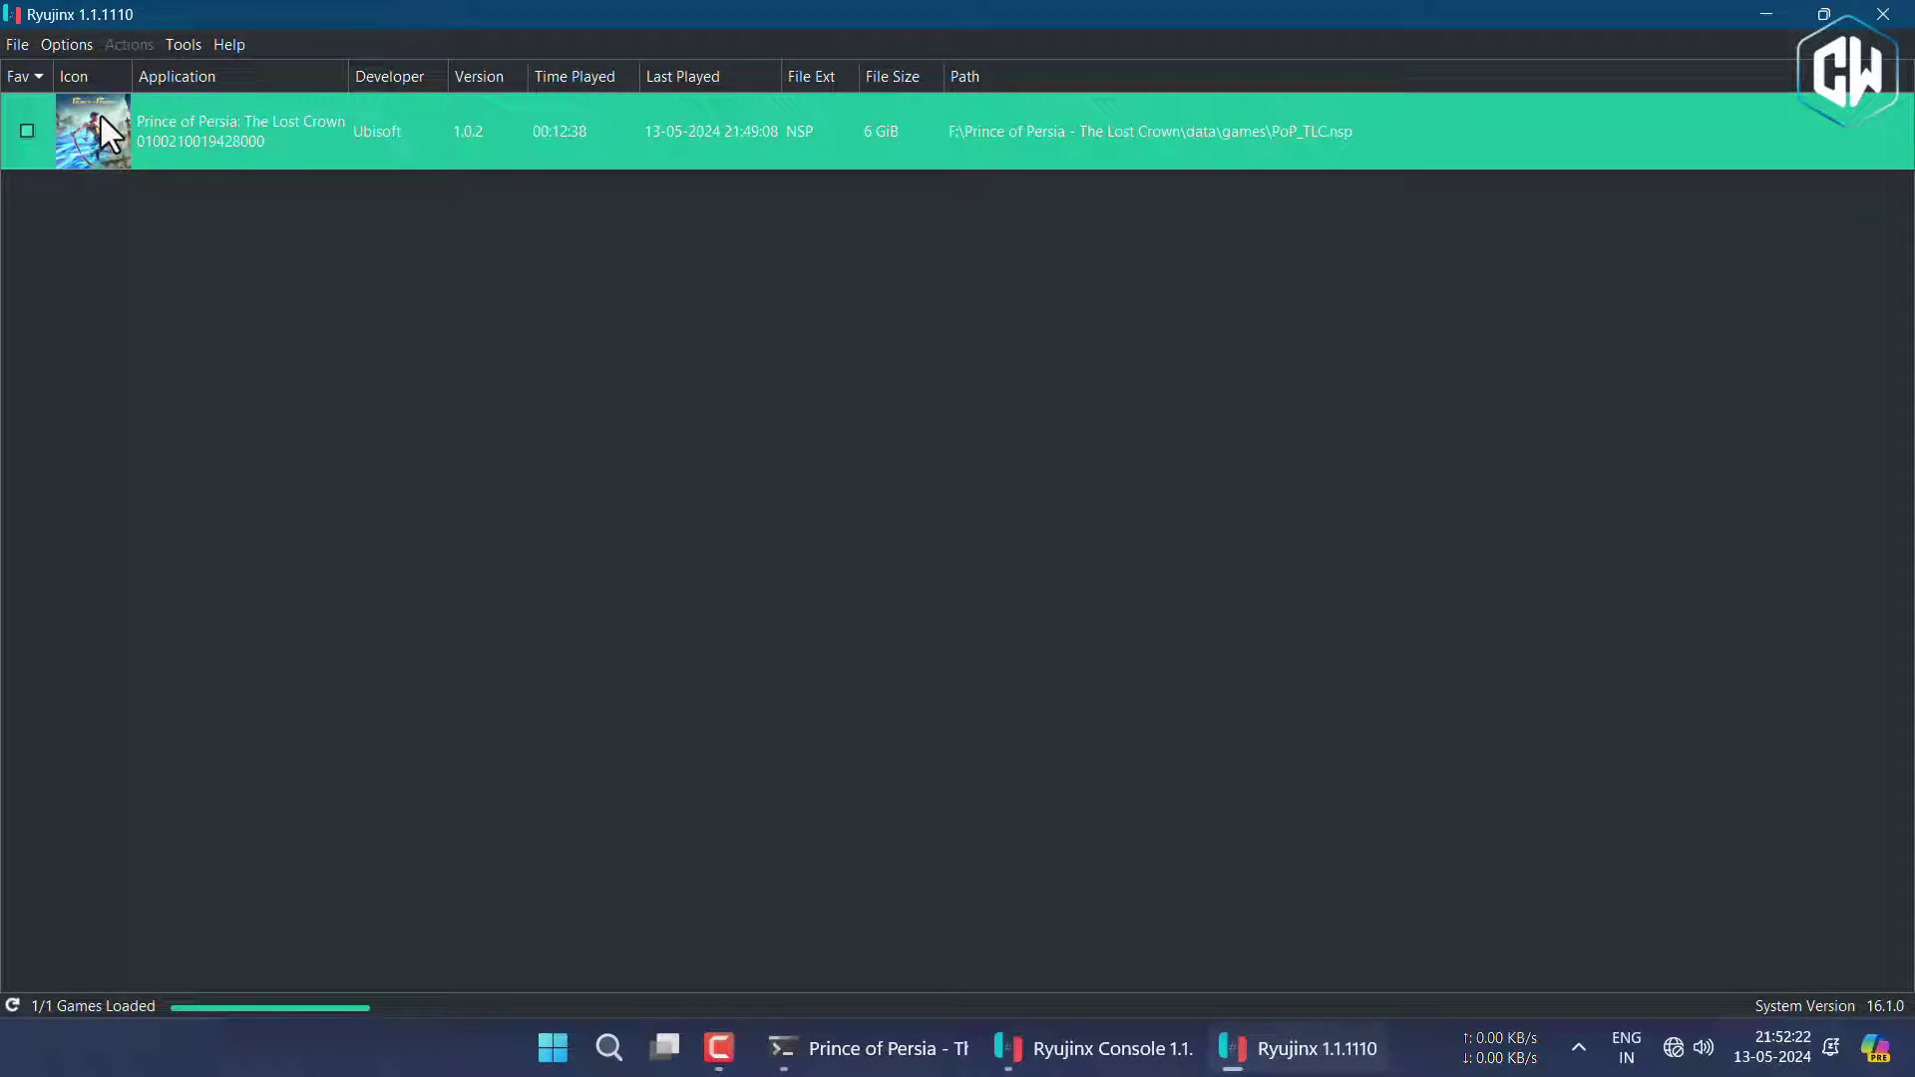